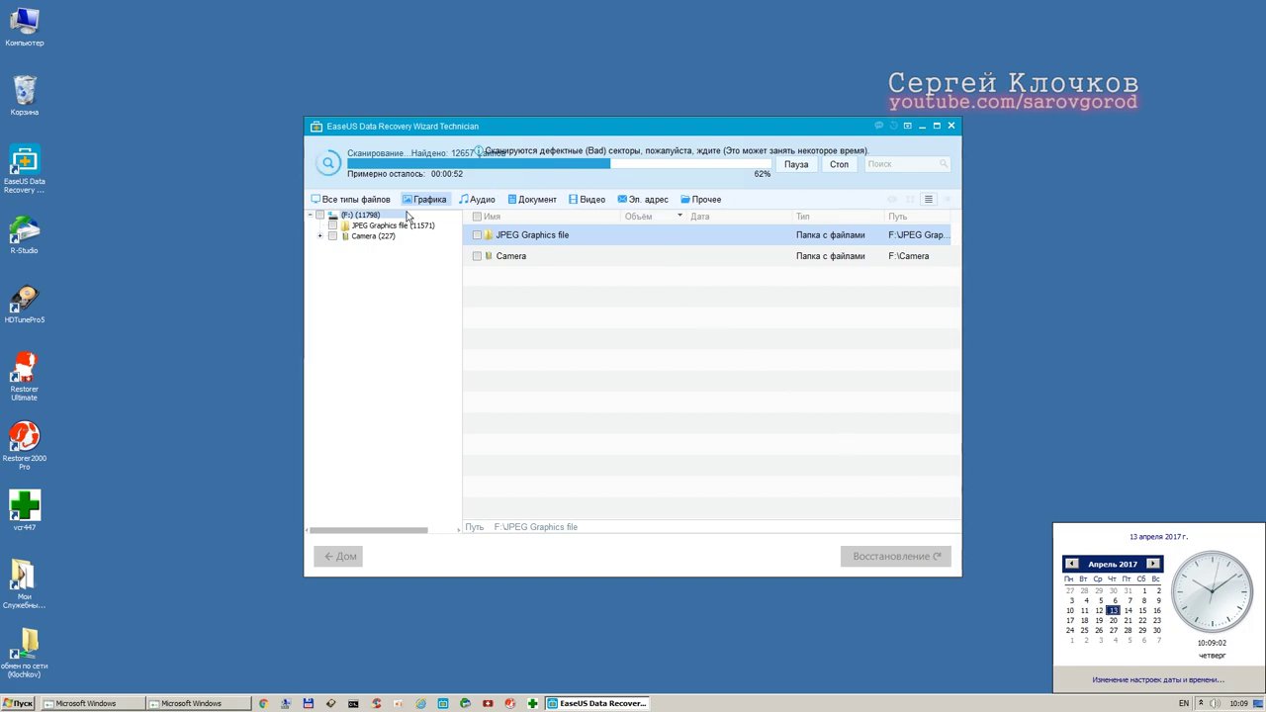
# Browse the found graphics to Camera > NIKON CORPORATION and try to preview NIKON D5300005.JPG
pyautogui.click(372, 236)
pyautogui.click(320, 236)
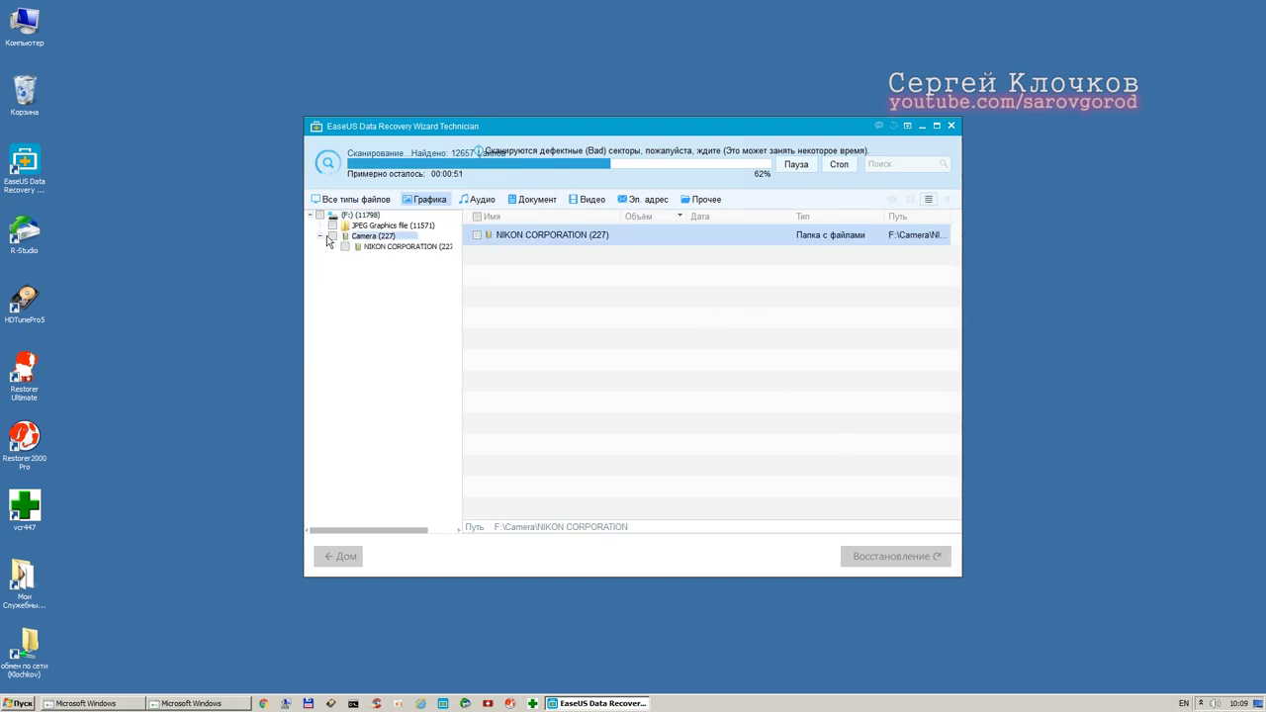
pyautogui.click(388, 247)
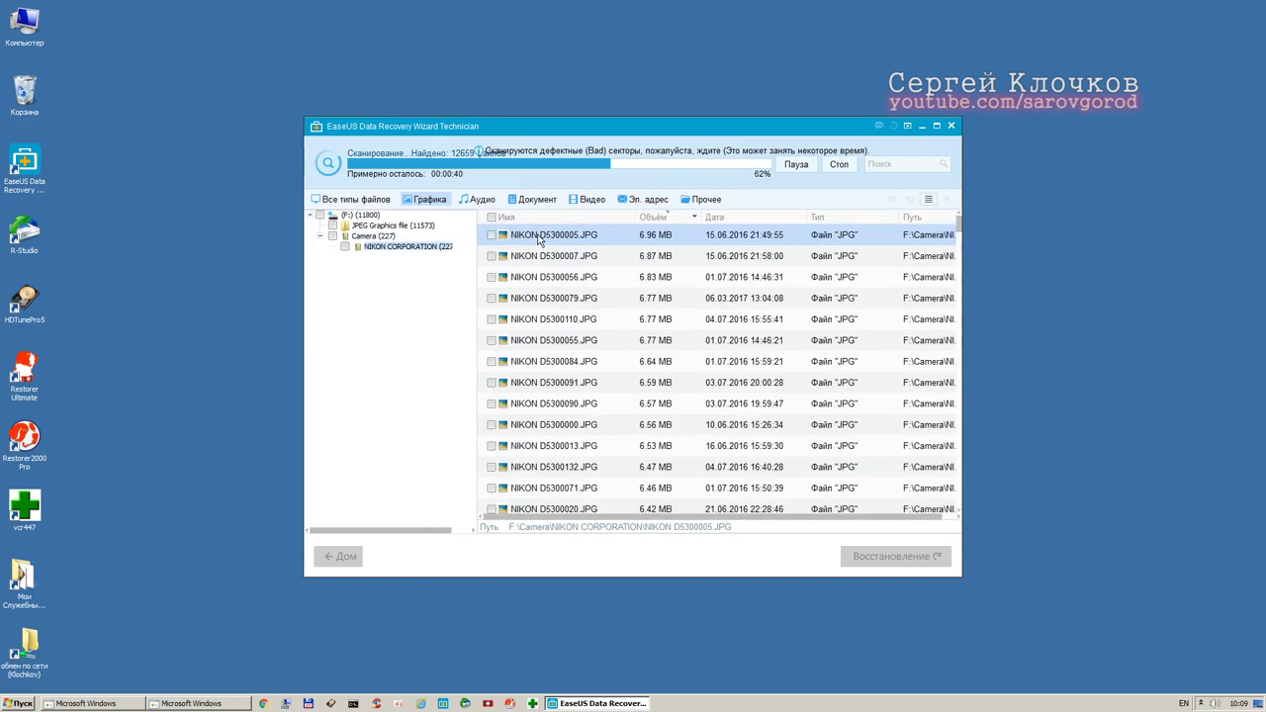
pyautogui.doubleClick(540, 238)
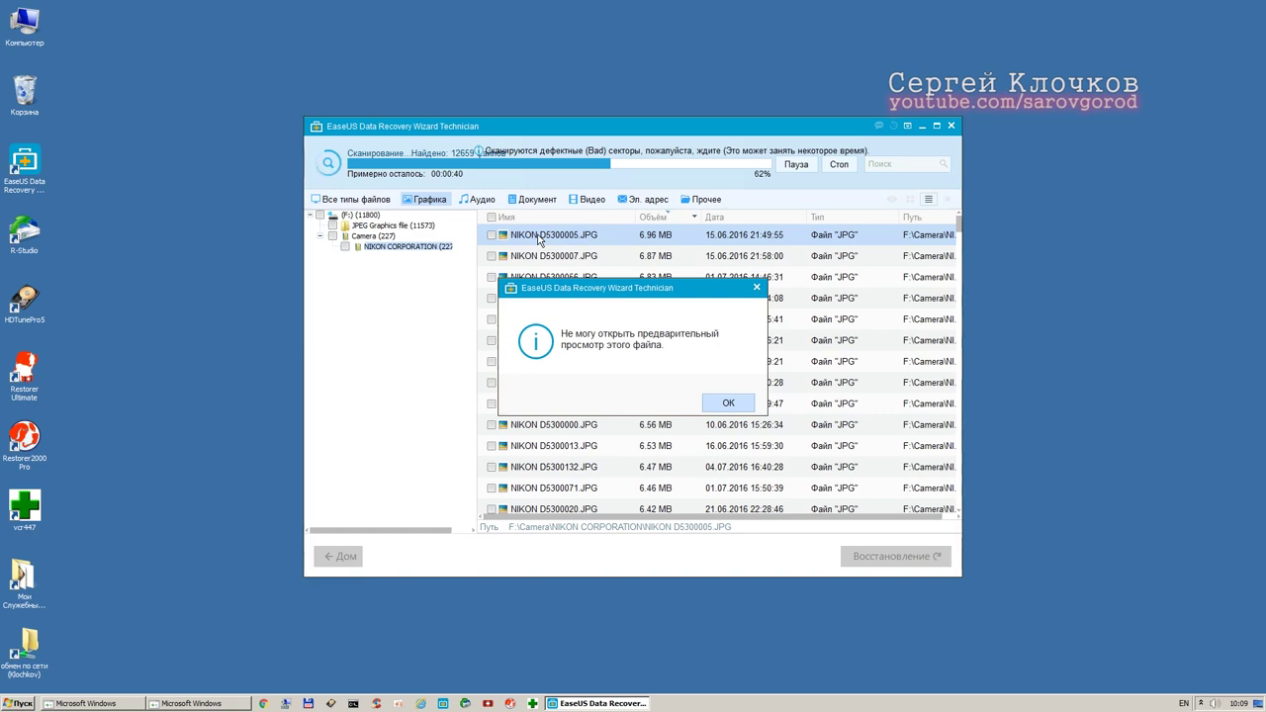
pyautogui.click(728, 404)
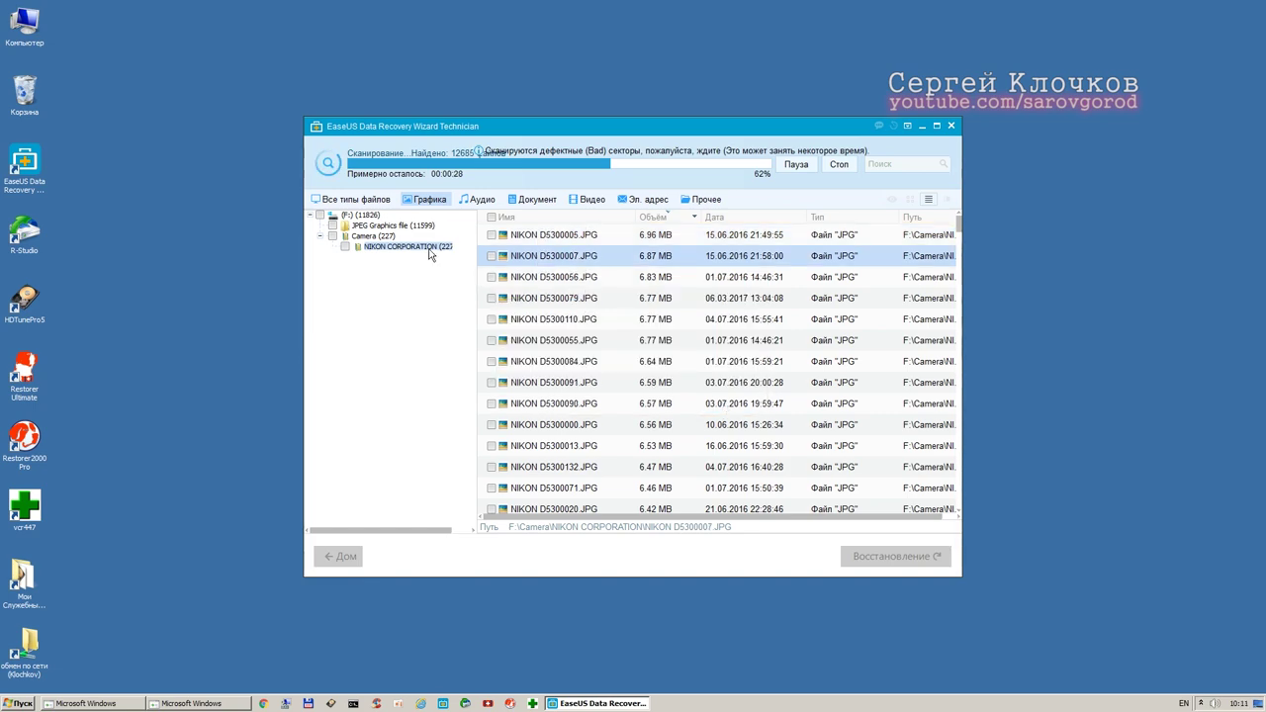
# View the contents of the JPEG Graphics file folder and stop the running scan of drive F:
pyautogui.click(410, 228)
pyautogui.click(837, 166)
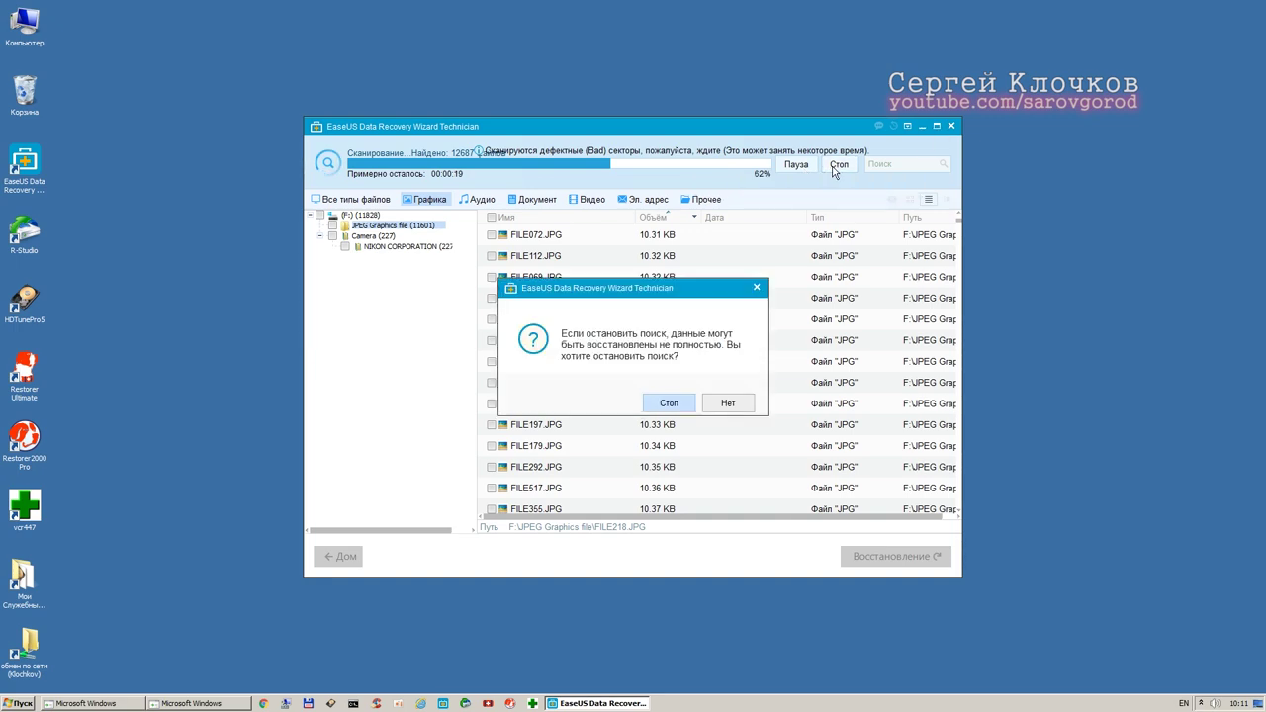
pyautogui.click(668, 403)
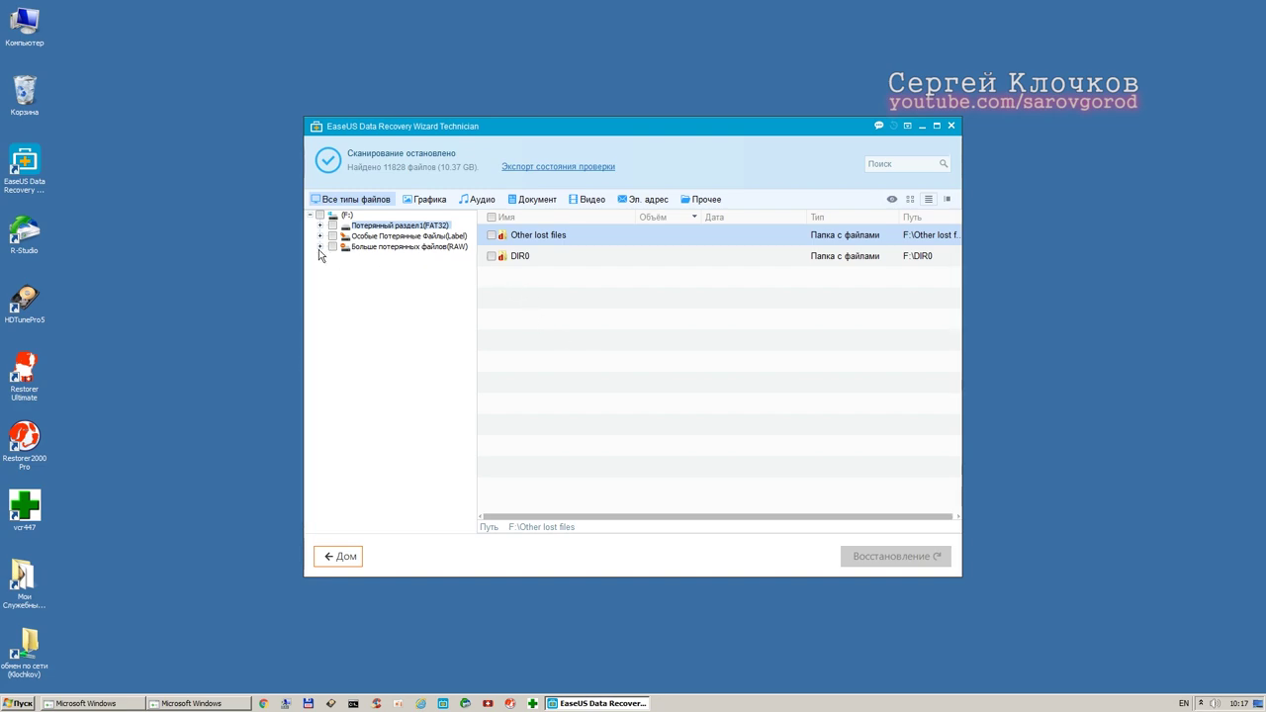
# Expand the RAW and labelled lost-file groups in the results and mark the whole Camera folder for recovery
pyautogui.click(320, 247)
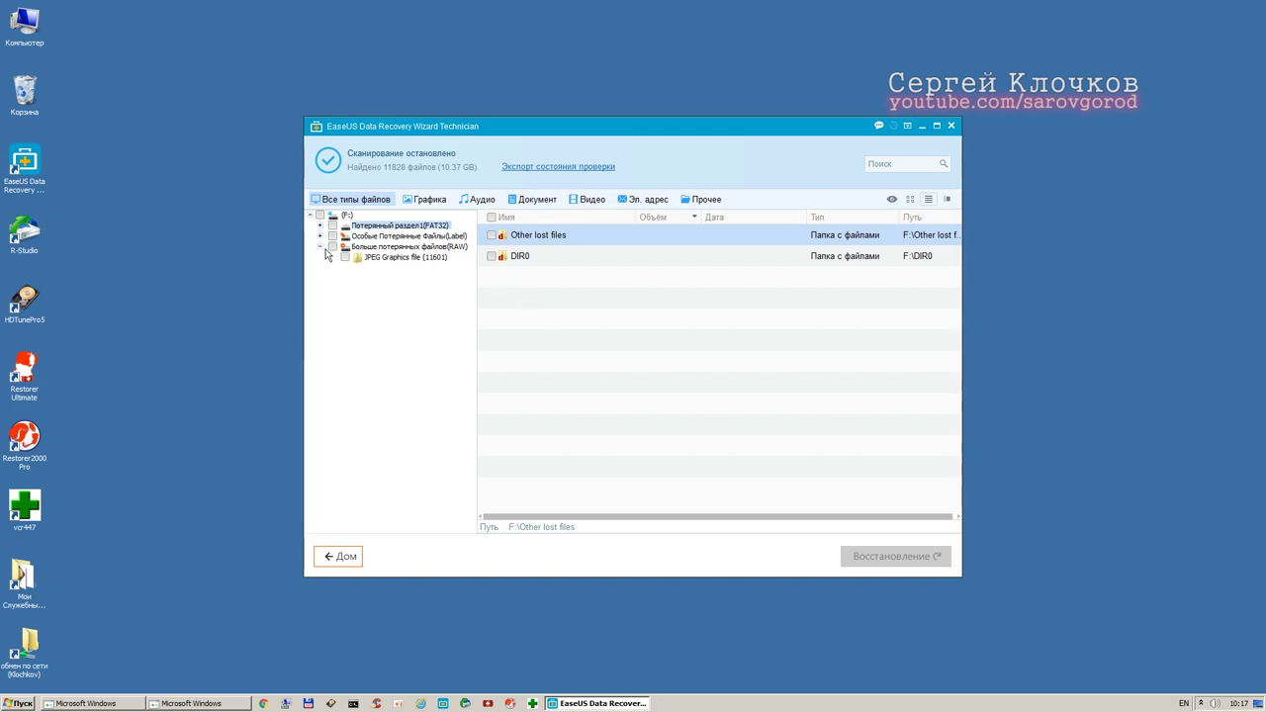
pyautogui.click(319, 235)
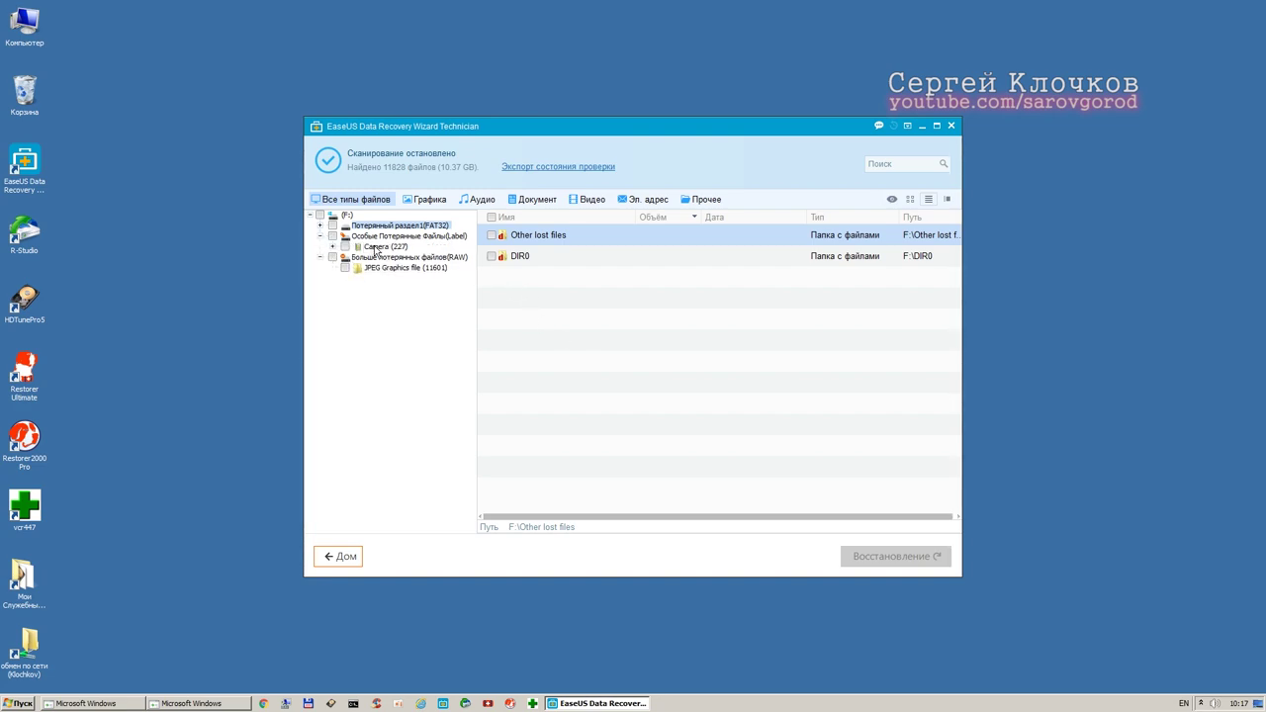
pyautogui.click(334, 247)
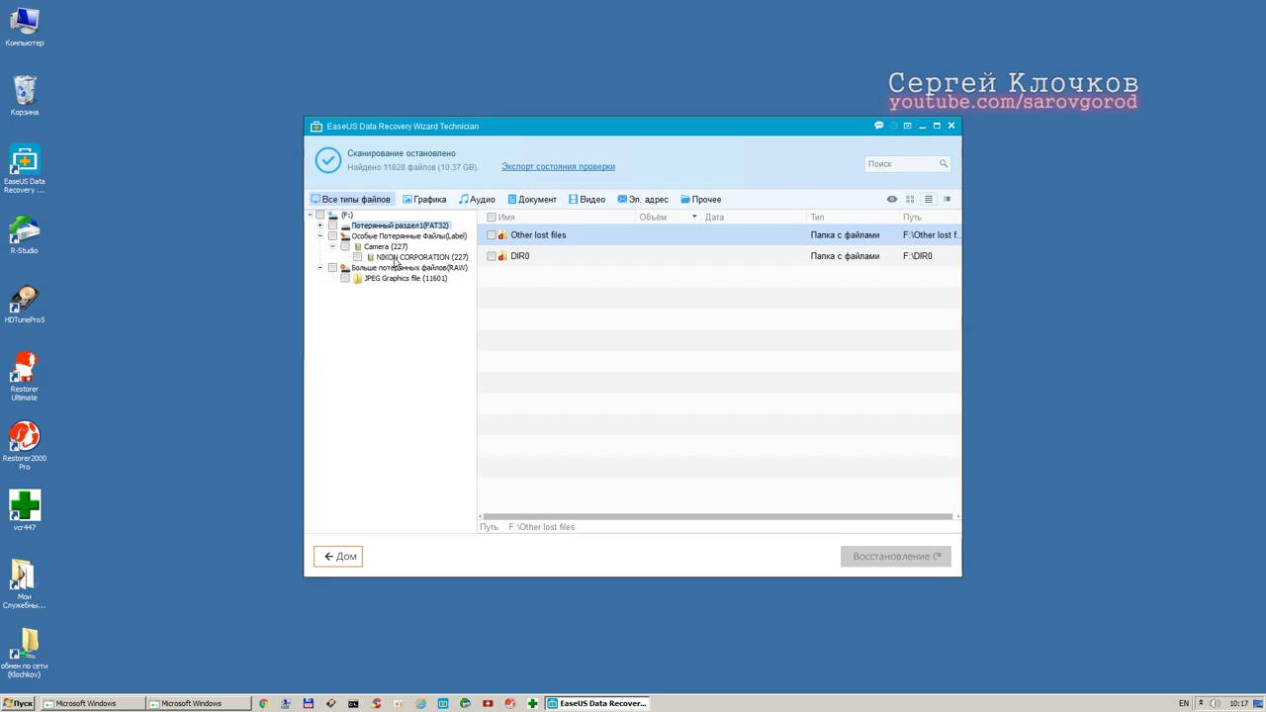
pyautogui.click(345, 247)
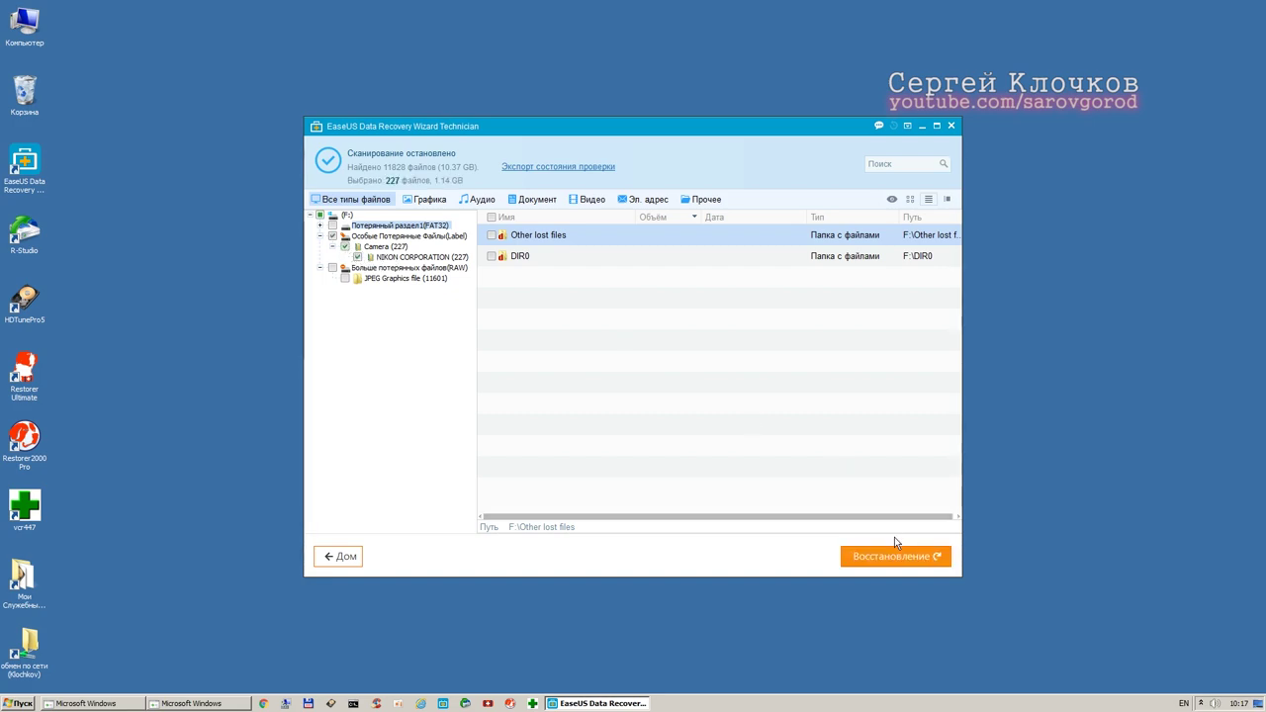
# Recover the marked files into the folder "фото без клона" on local disk D:
pyautogui.click(891, 556)
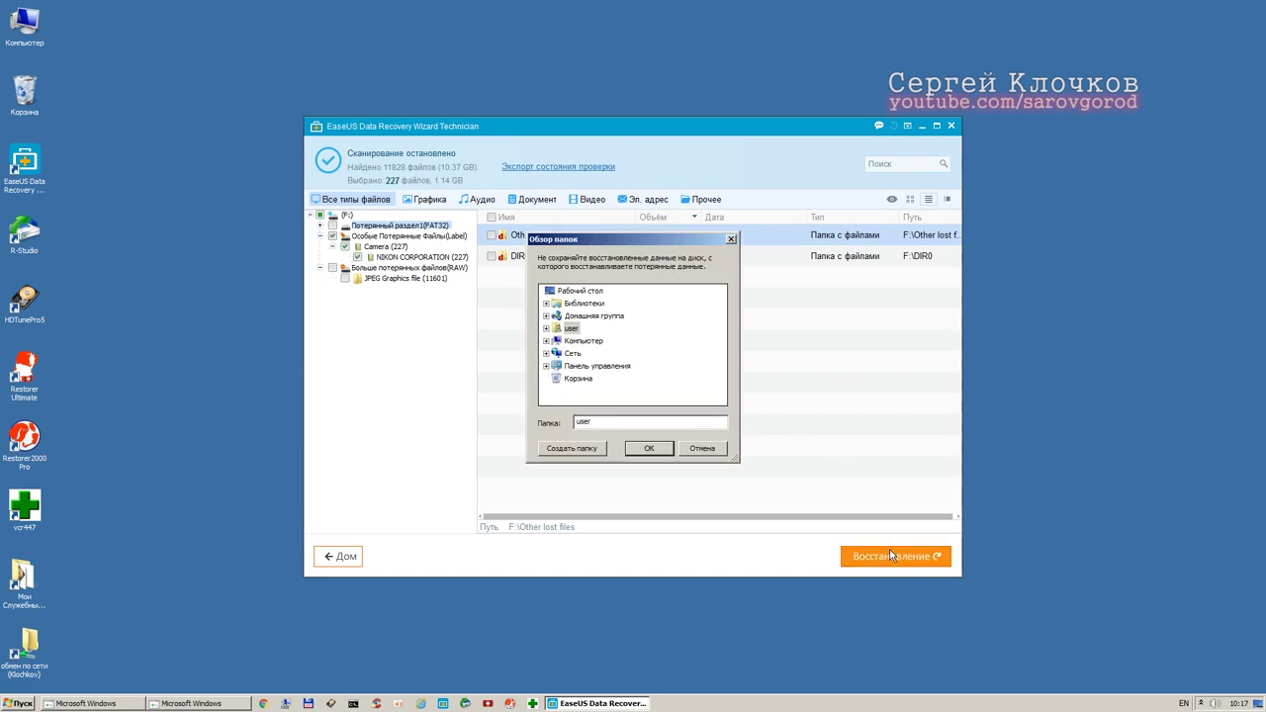
pyautogui.click(546, 341)
pyautogui.click(551, 366)
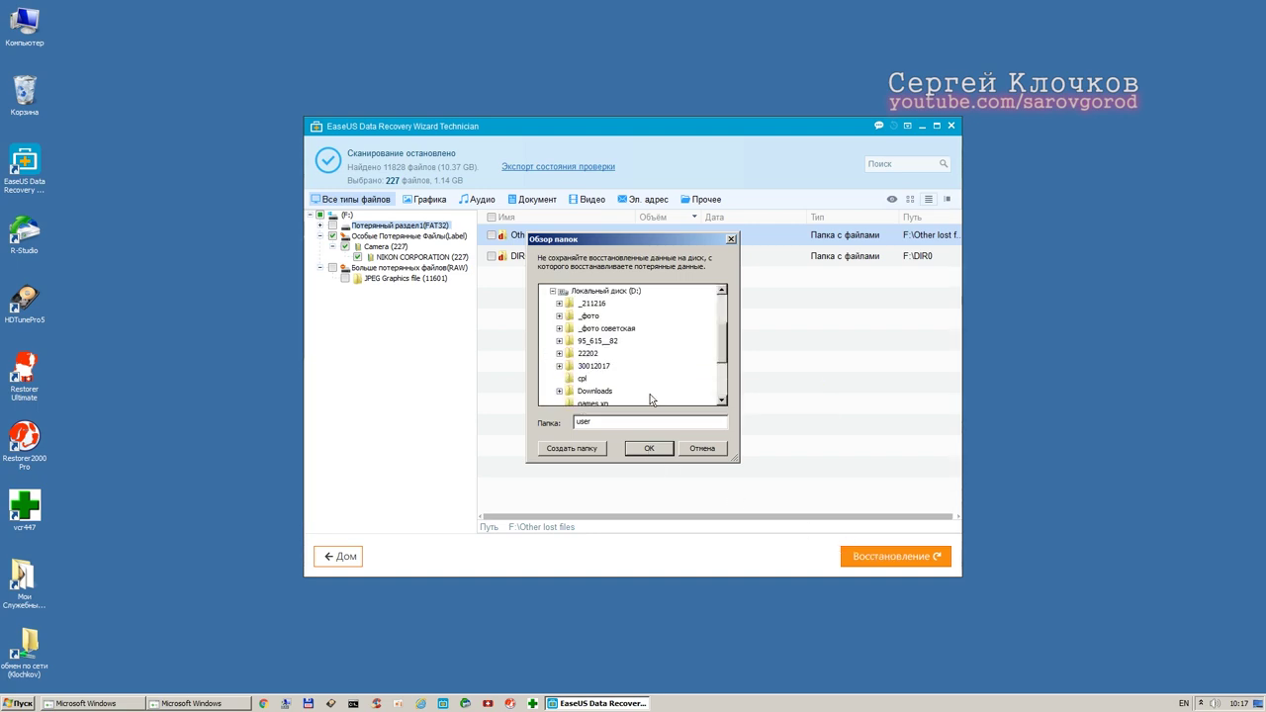
pyautogui.scroll(-1, 651, 399)
pyautogui.click(605, 391)
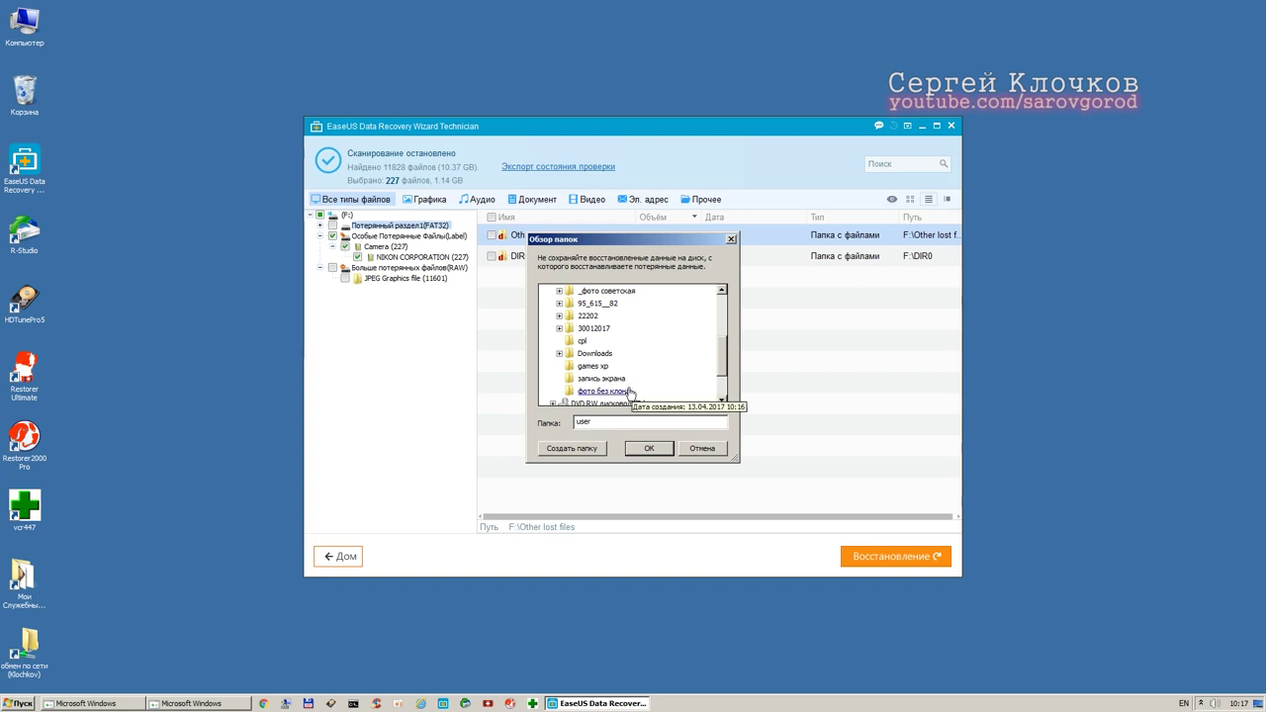
pyautogui.click(633, 448)
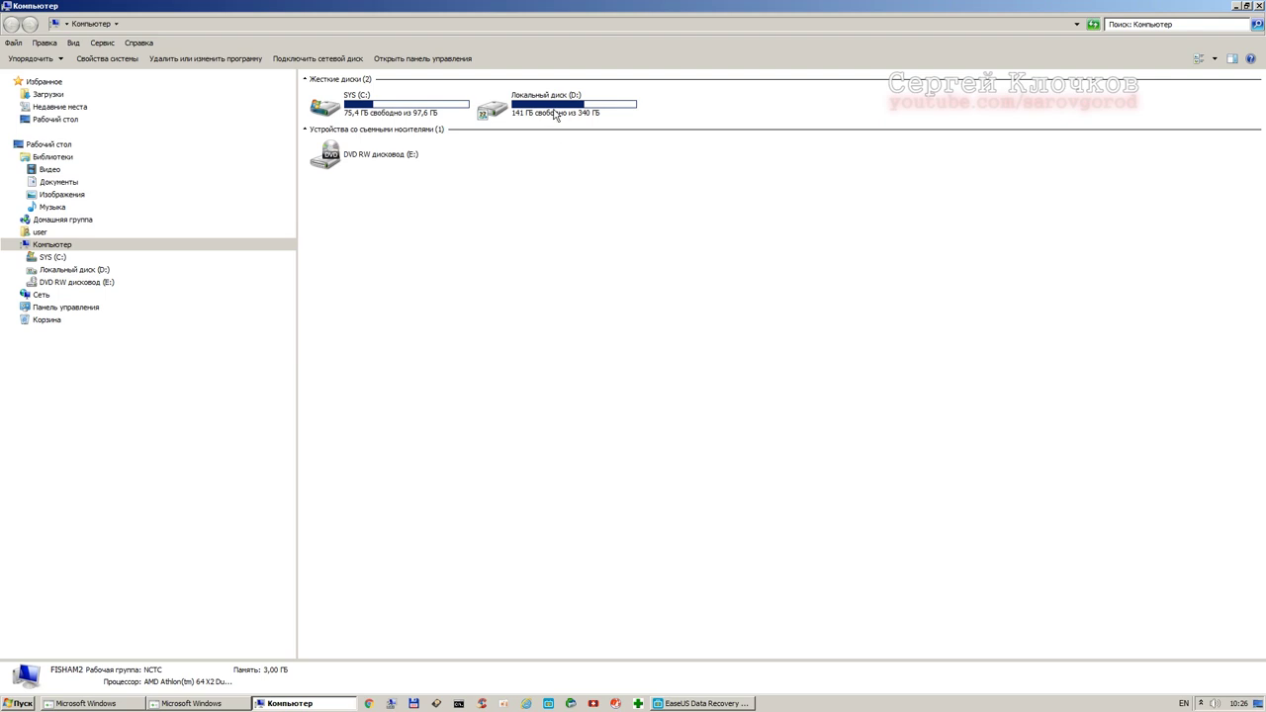
# In Windows Explorer, browse the recovered data in D:\фото без клона to the NIKON CORPORATION folder and view its first photo, NIKON D5300208.JPG
pyautogui.doubleClick(554, 109)
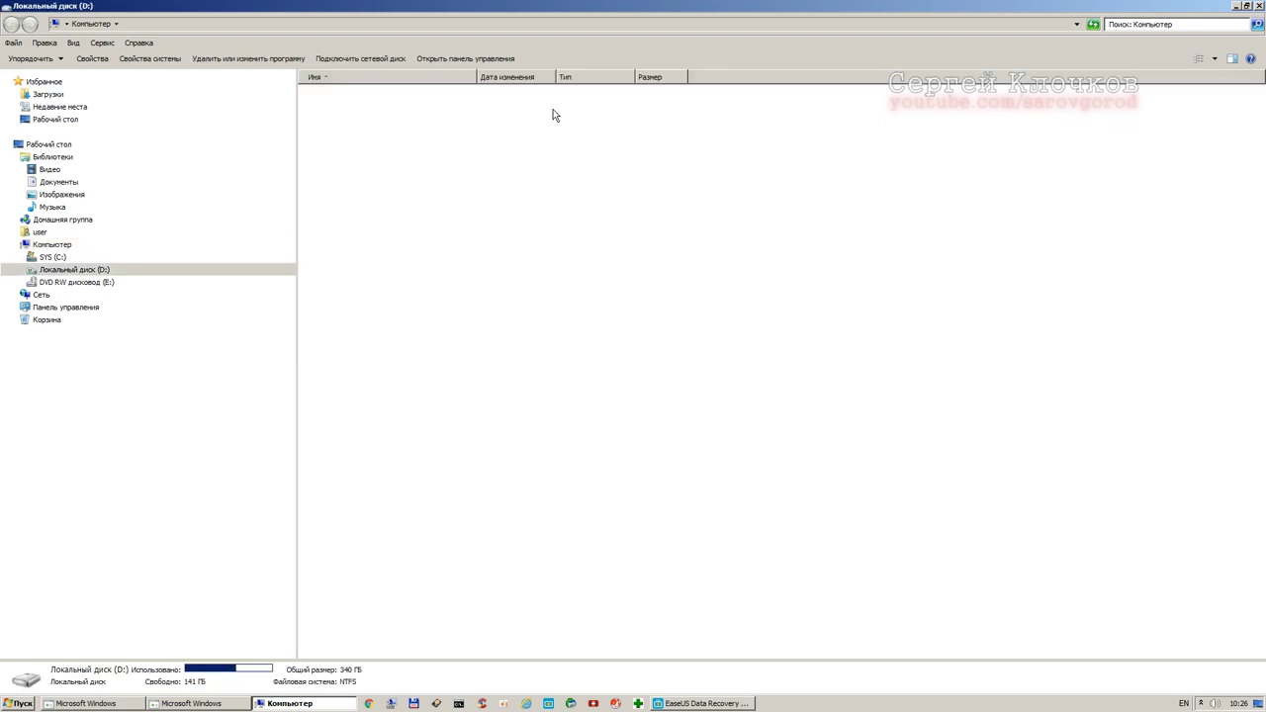
pyautogui.click(350, 244)
pyautogui.doubleClick(350, 244)
pyautogui.doubleClick(345, 96)
pyautogui.click(346, 98)
pyautogui.doubleClick(345, 96)
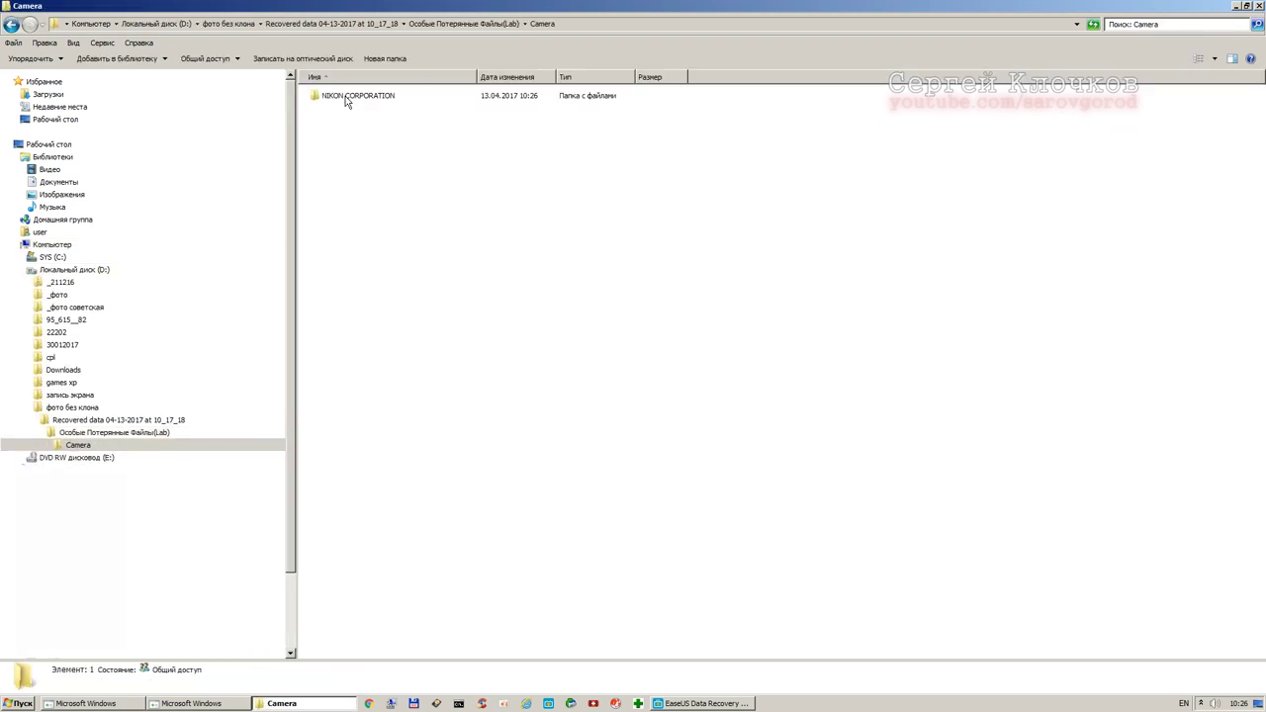
pyautogui.doubleClick(346, 98)
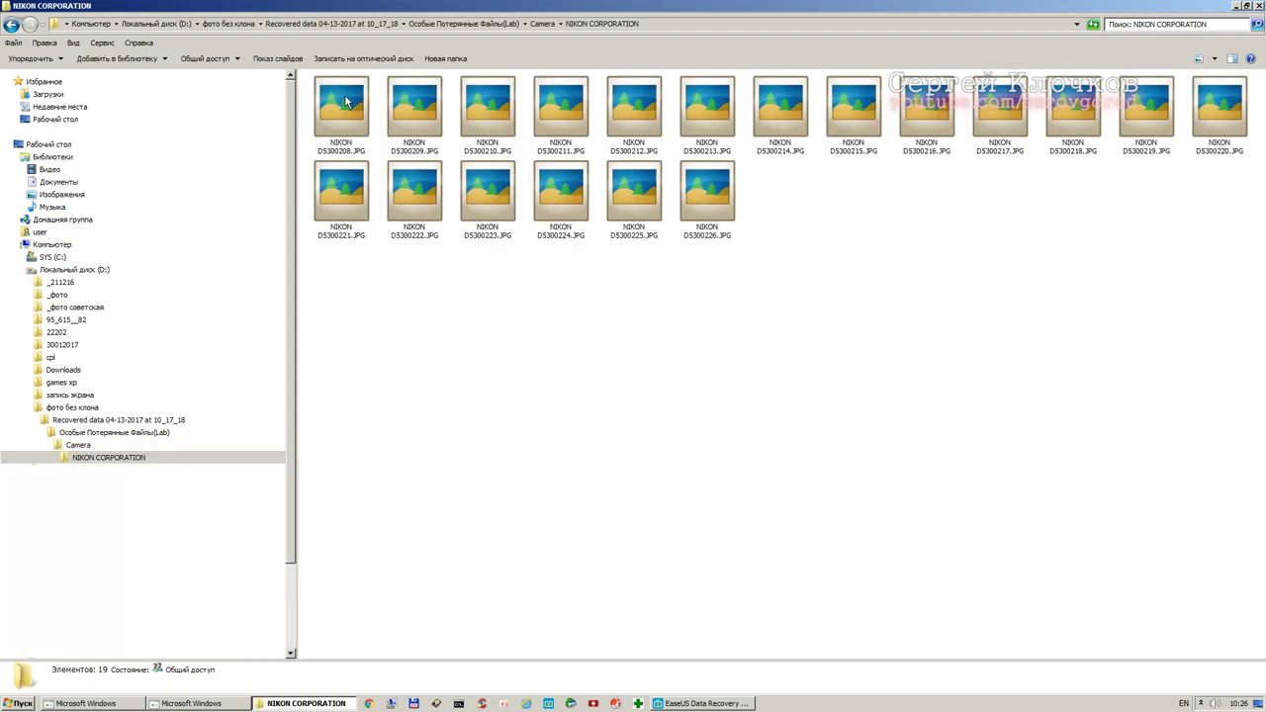
pyautogui.doubleClick(345, 101)
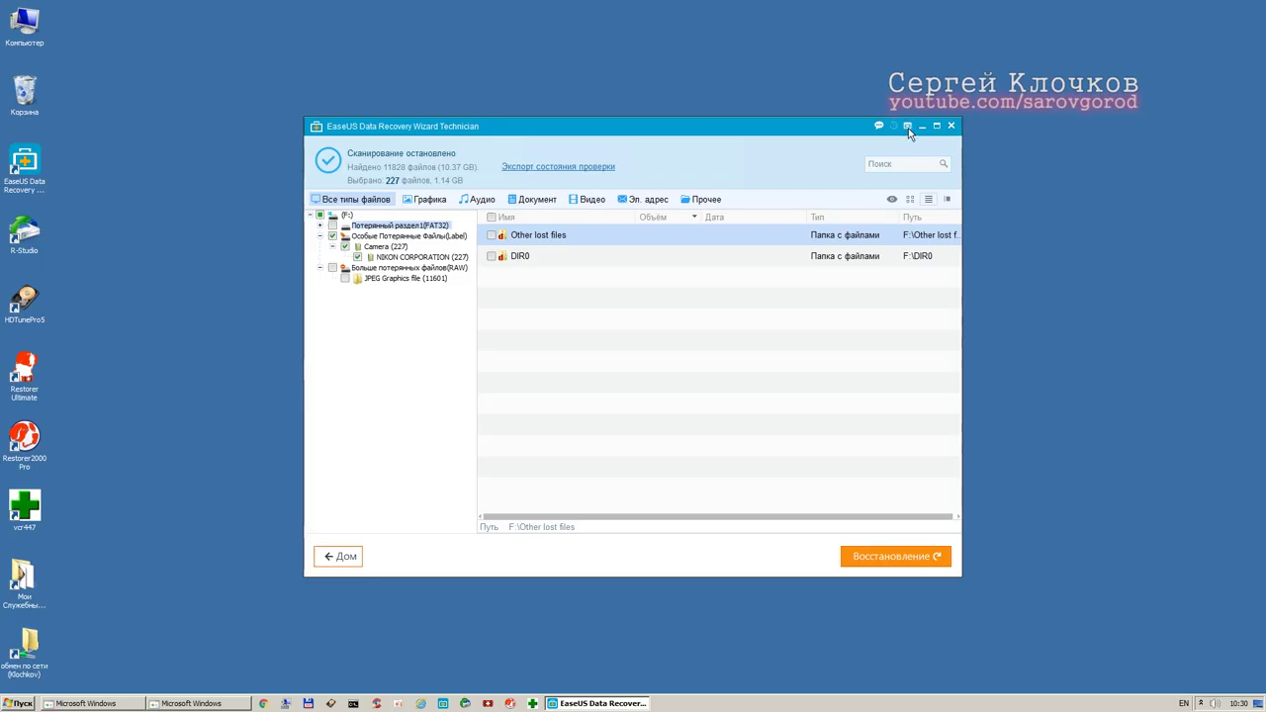
# Switch to EaseUS Data Recovery Wizard and display its program information (О программе)
pyautogui.click(908, 126)
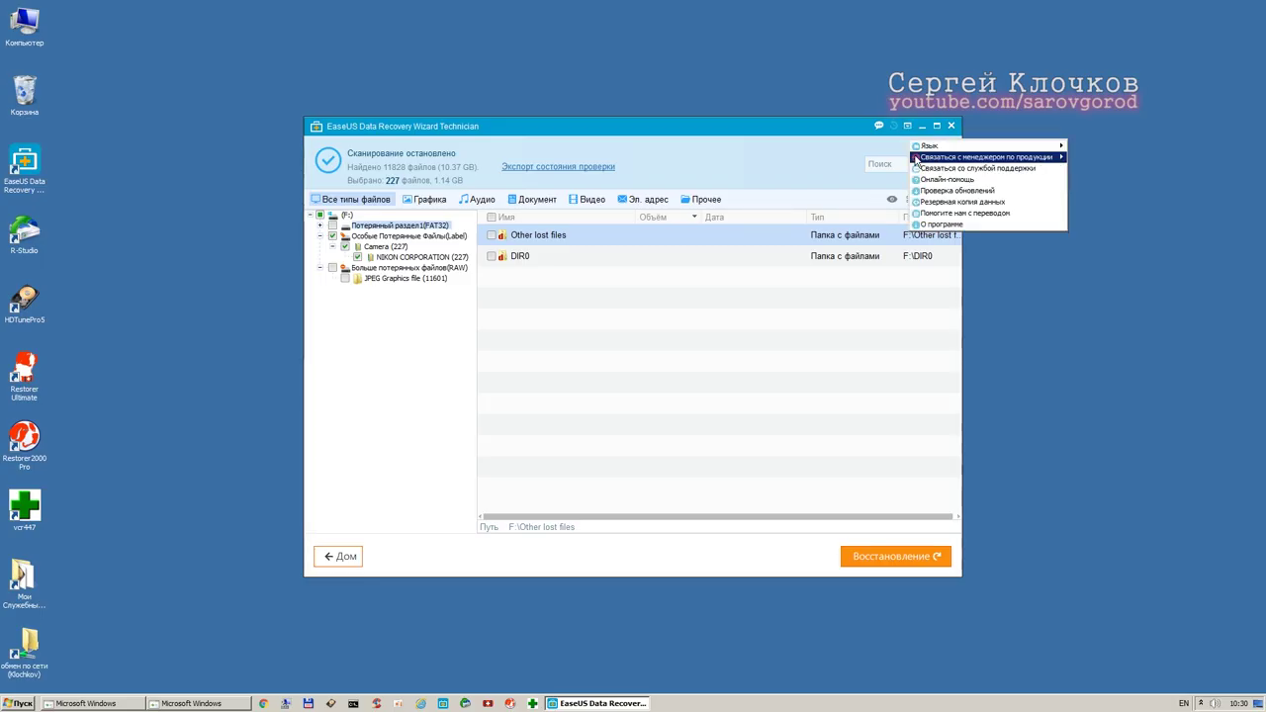
pyautogui.click(939, 224)
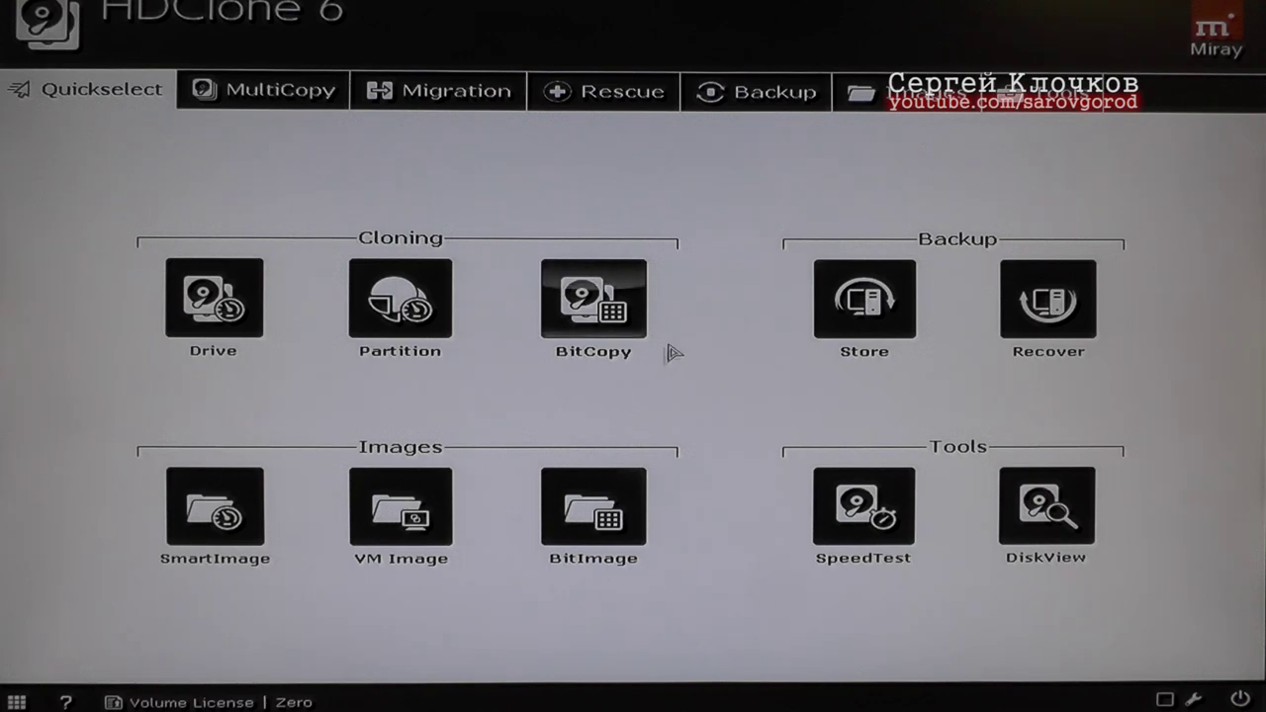
# In HDClone 6, set up a BitCopy from the 31,105 MB Generic STORAGE DEVICE to the 64,491 MB Generic Storage Device, keeping the default options
pyautogui.click(598, 312)
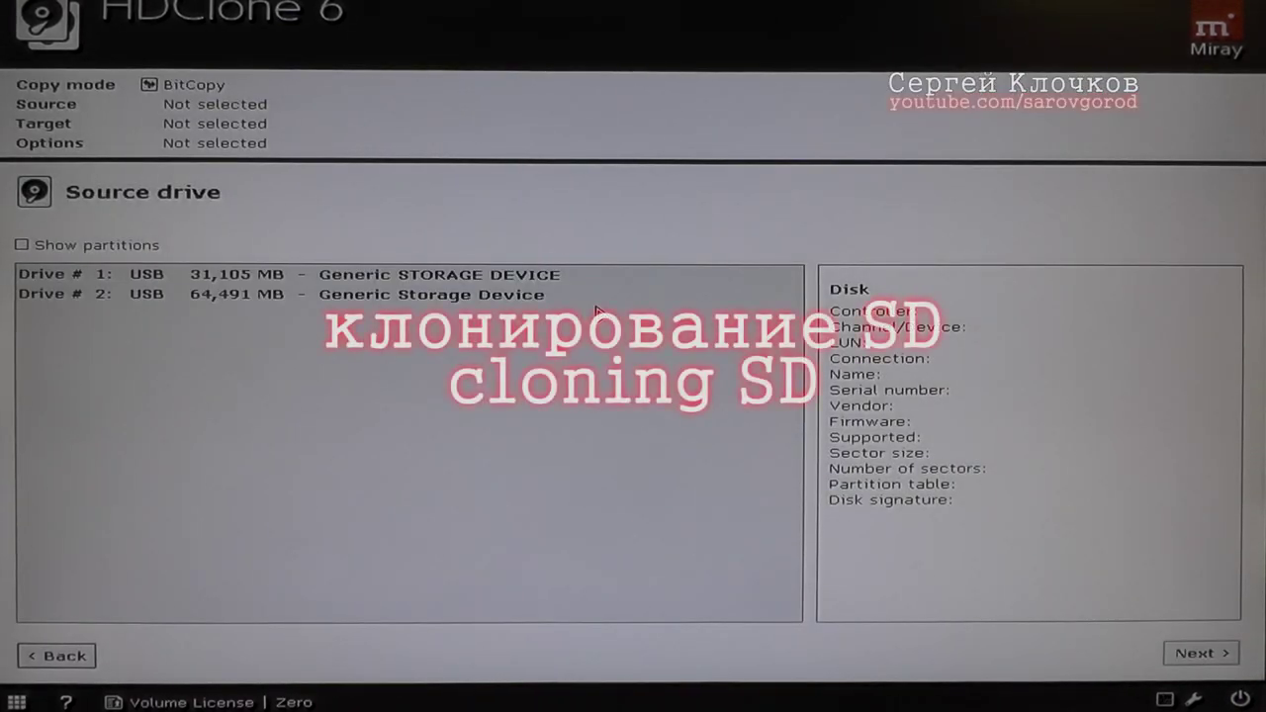
pyautogui.click(541, 280)
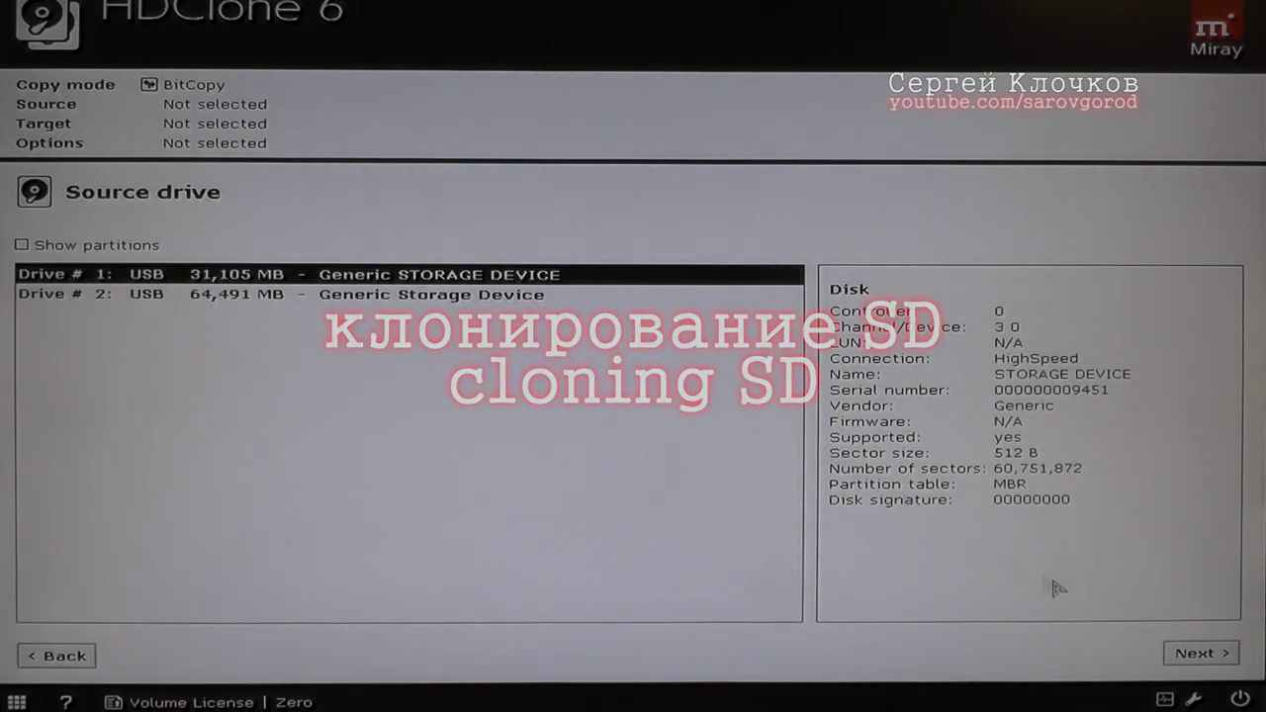
pyautogui.click(1191, 652)
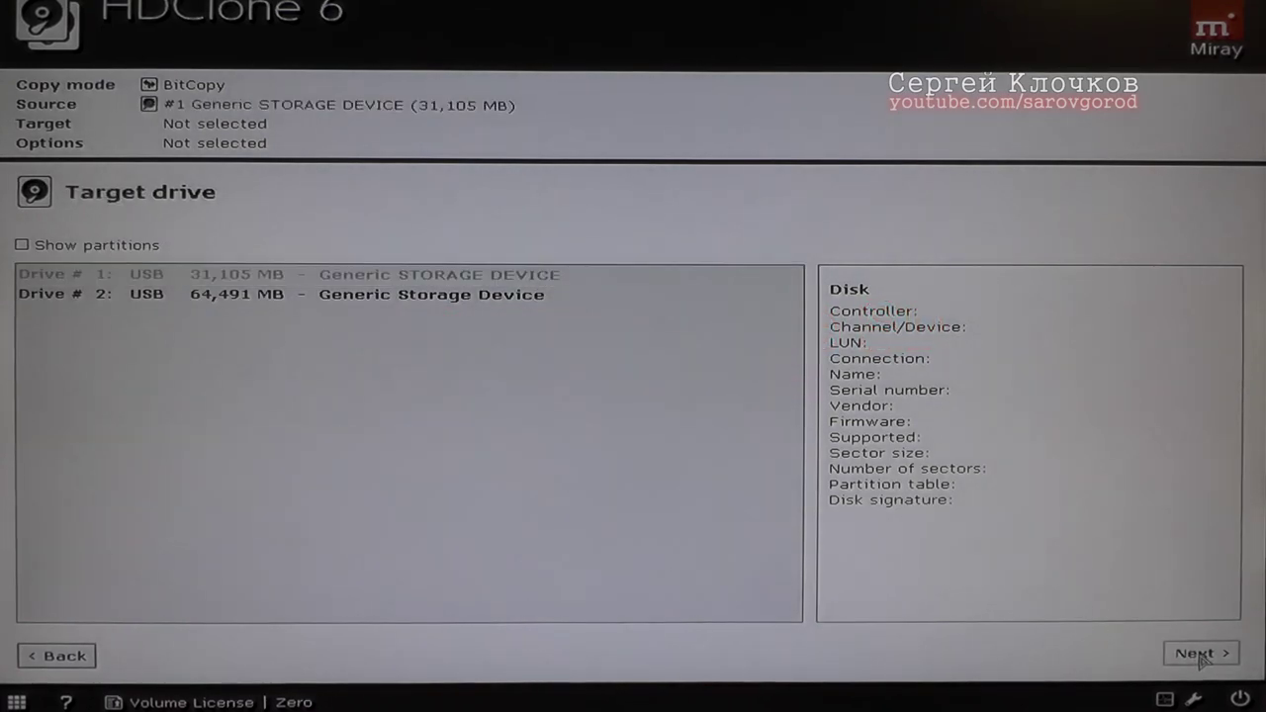
pyautogui.click(489, 297)
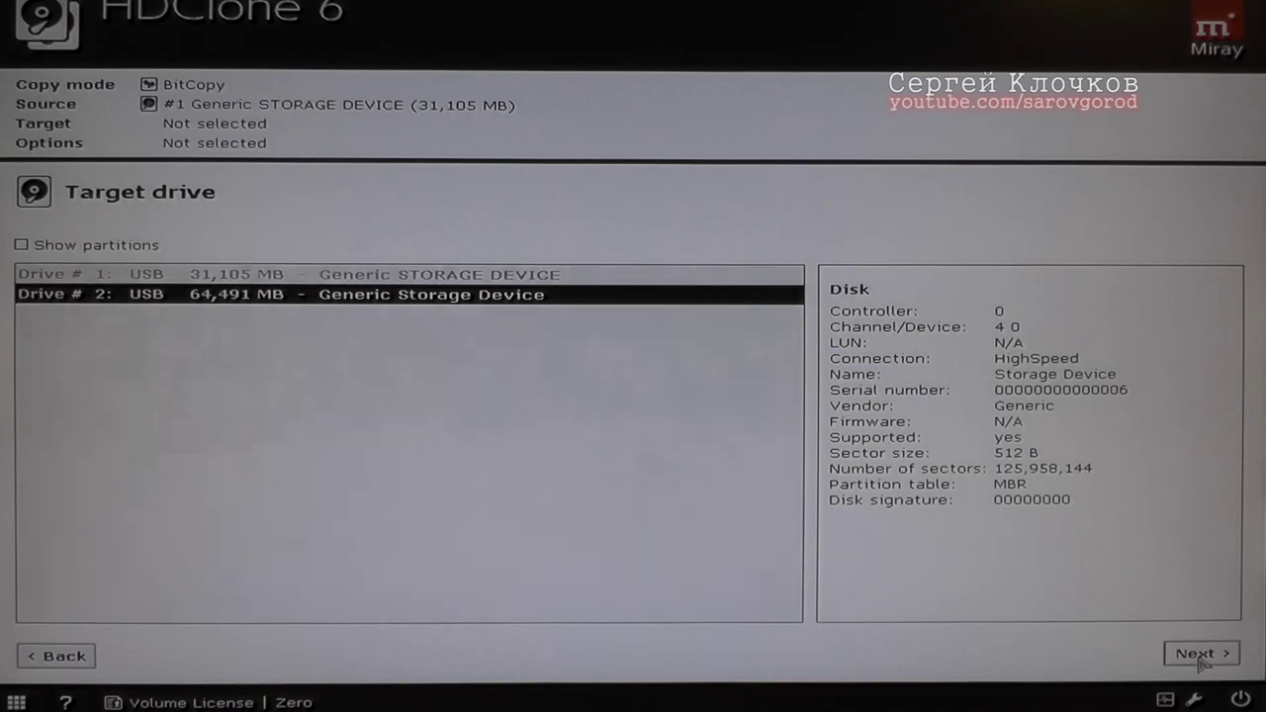
pyautogui.click(1200, 654)
pyautogui.click(1199, 653)
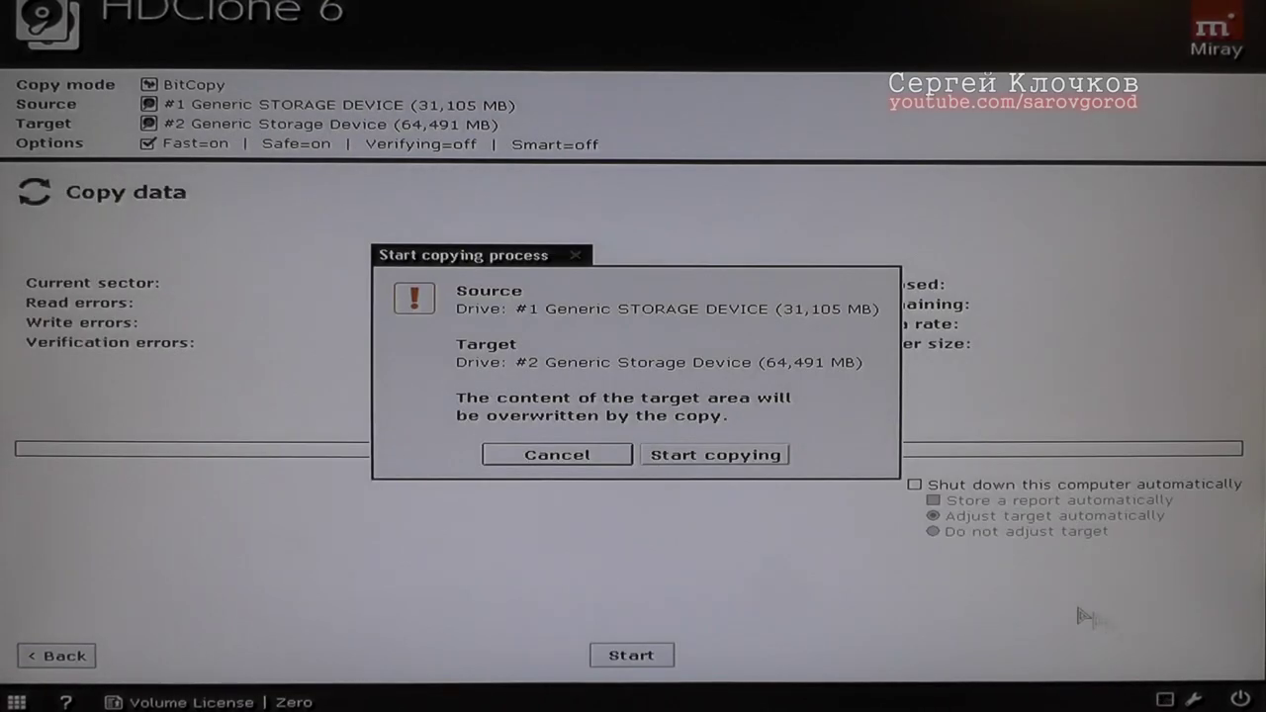
# Start copying the source drive, finish with no changes to the target's partition data, and close the final report
pyautogui.click(749, 458)
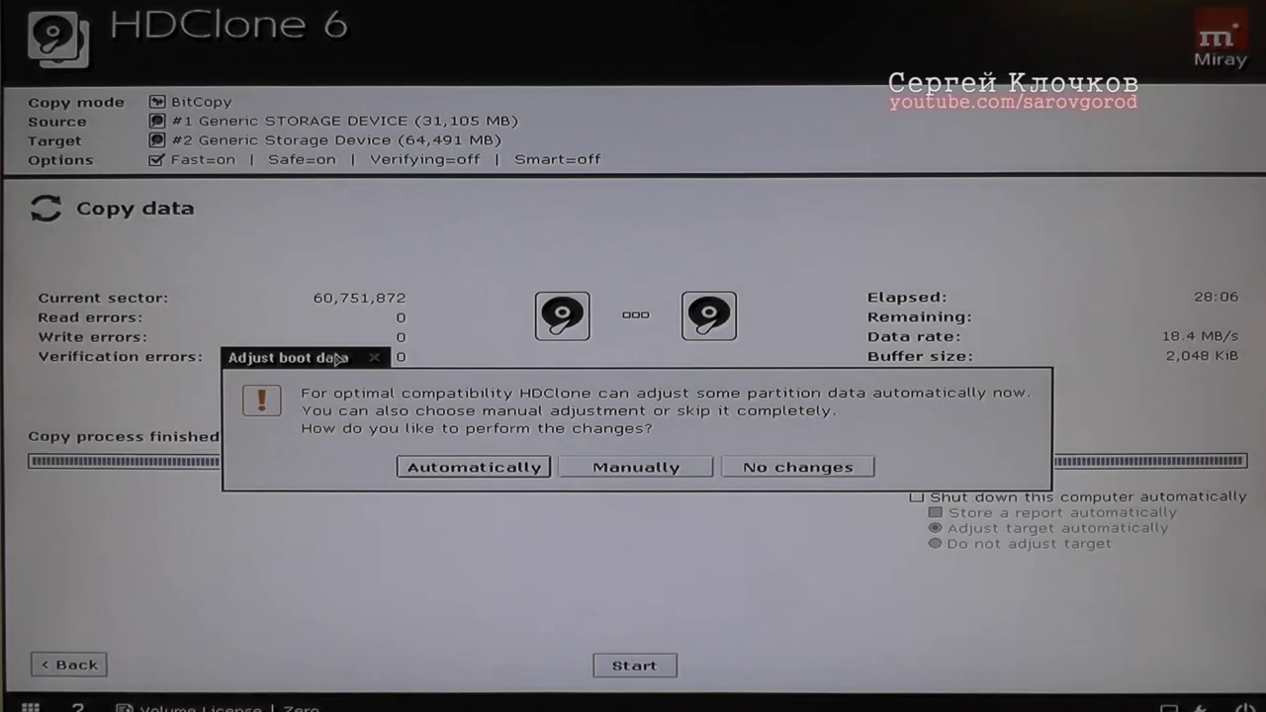
pyautogui.click(758, 470)
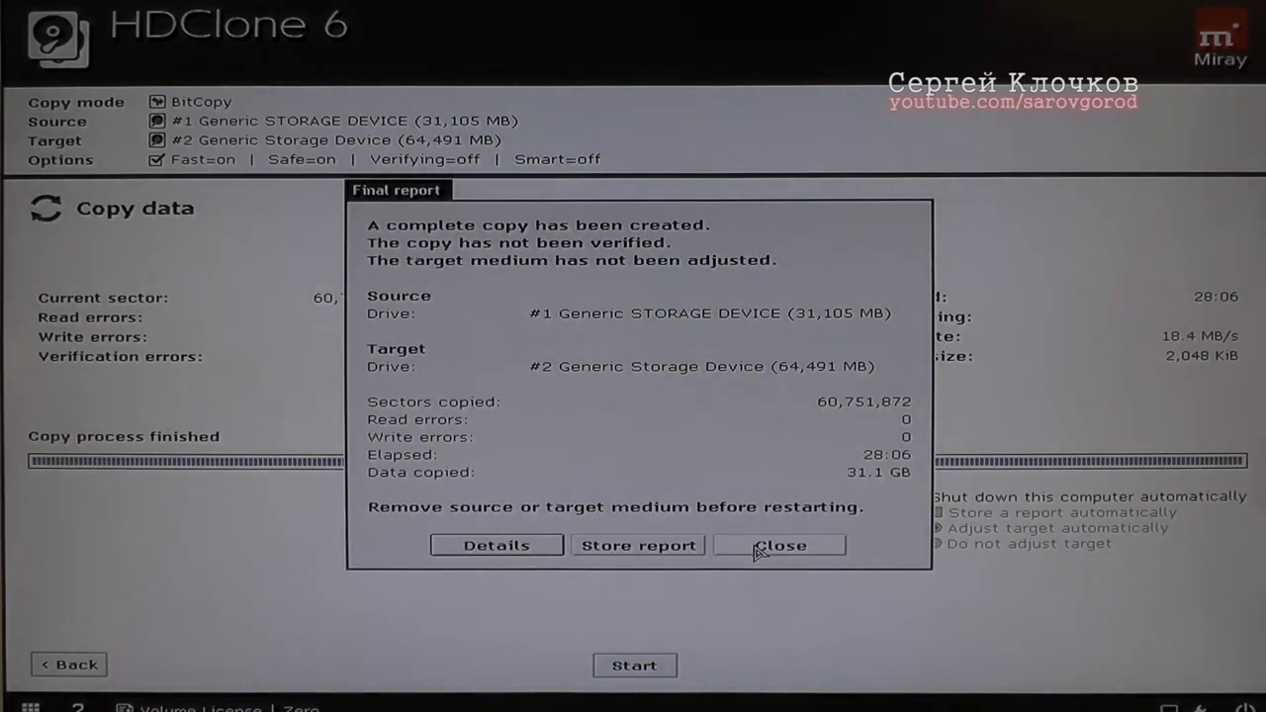
pyautogui.click(758, 547)
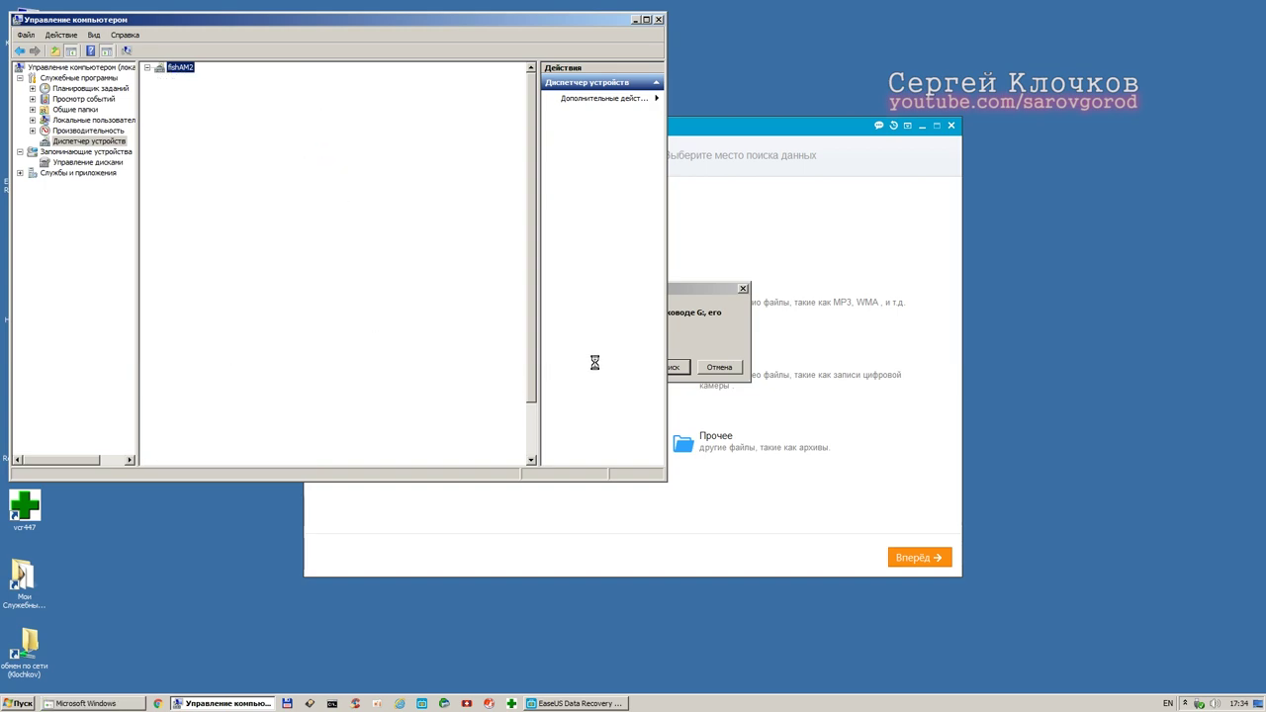
# In Computer Management, check the Generic USB storage device and its disk partitions, and decline formatting drive G:
pyautogui.click(709, 300)
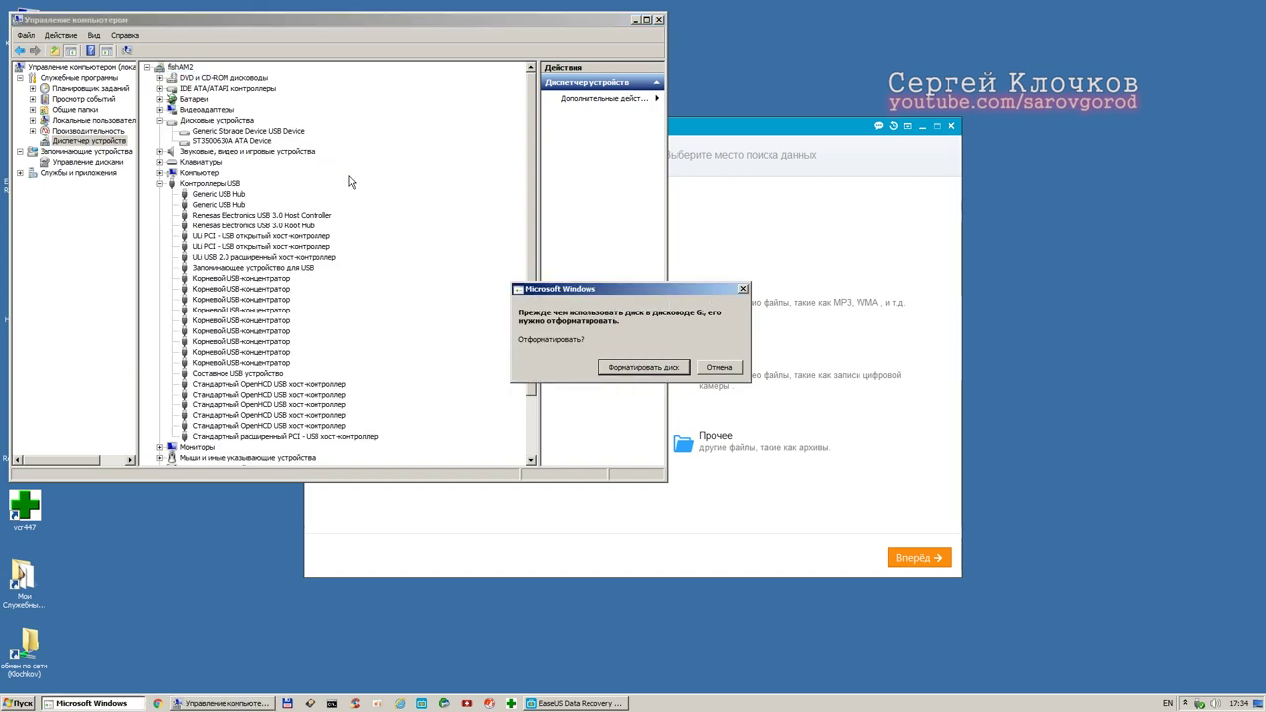
pyautogui.click(210, 132)
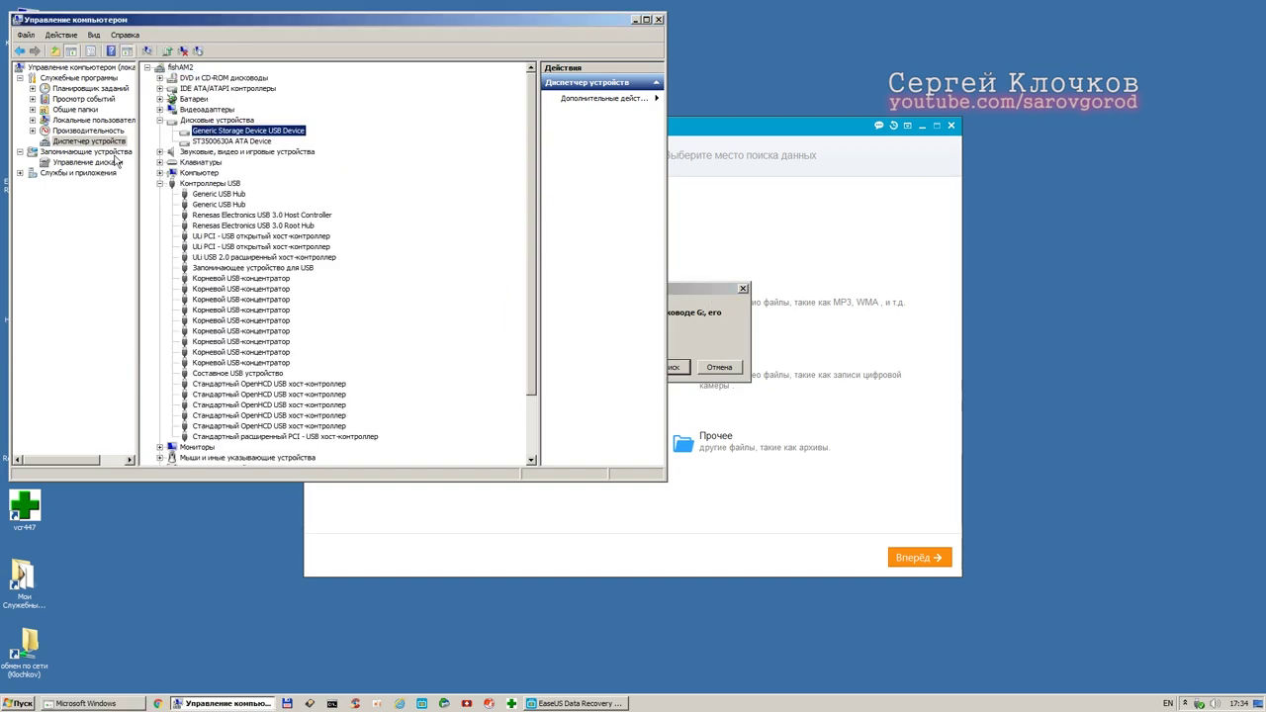
pyautogui.click(158, 184)
pyautogui.click(87, 162)
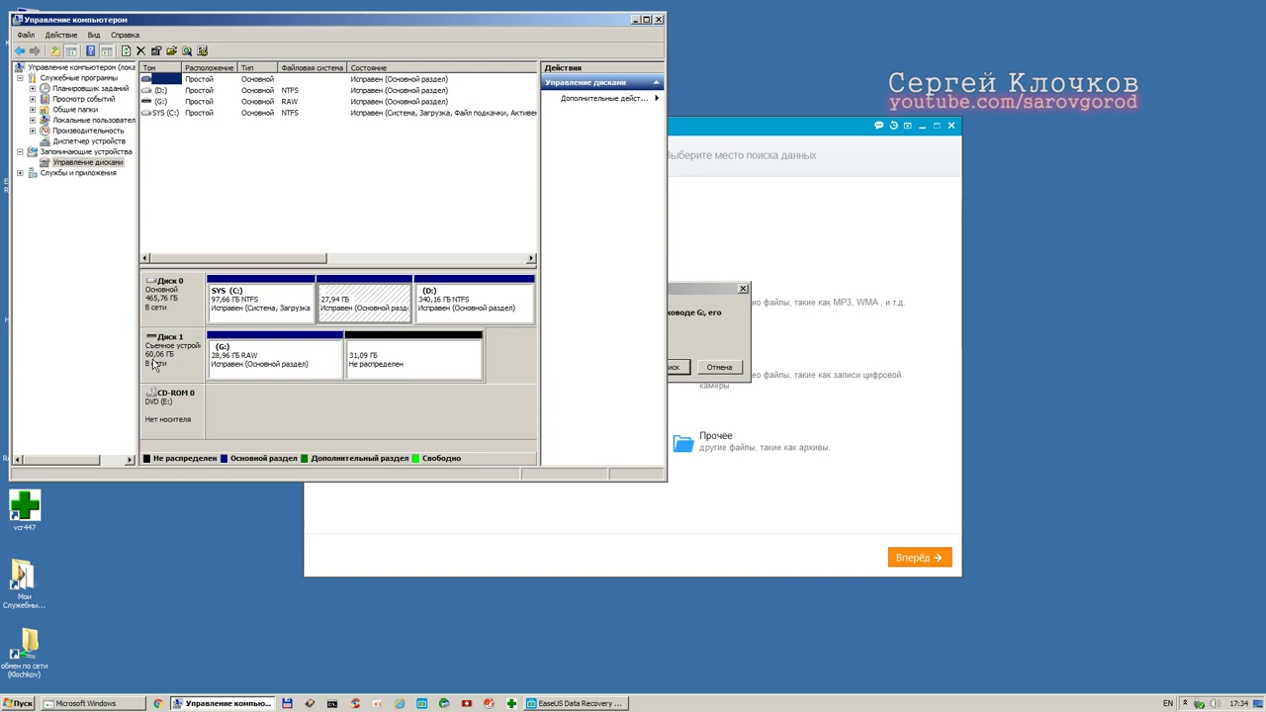
pyautogui.click(713, 368)
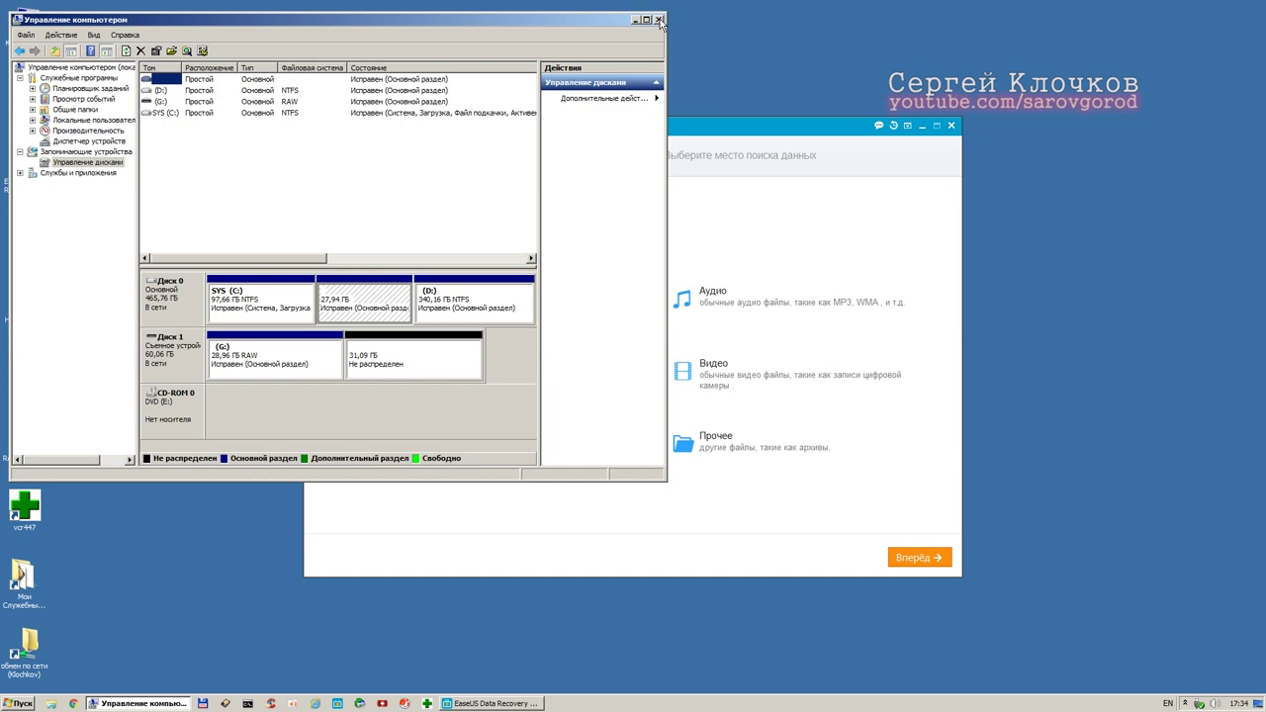
# Switch to EaseUS Data Recovery Wizard and start scanning local disk G: for all file types
pyautogui.click(708, 119)
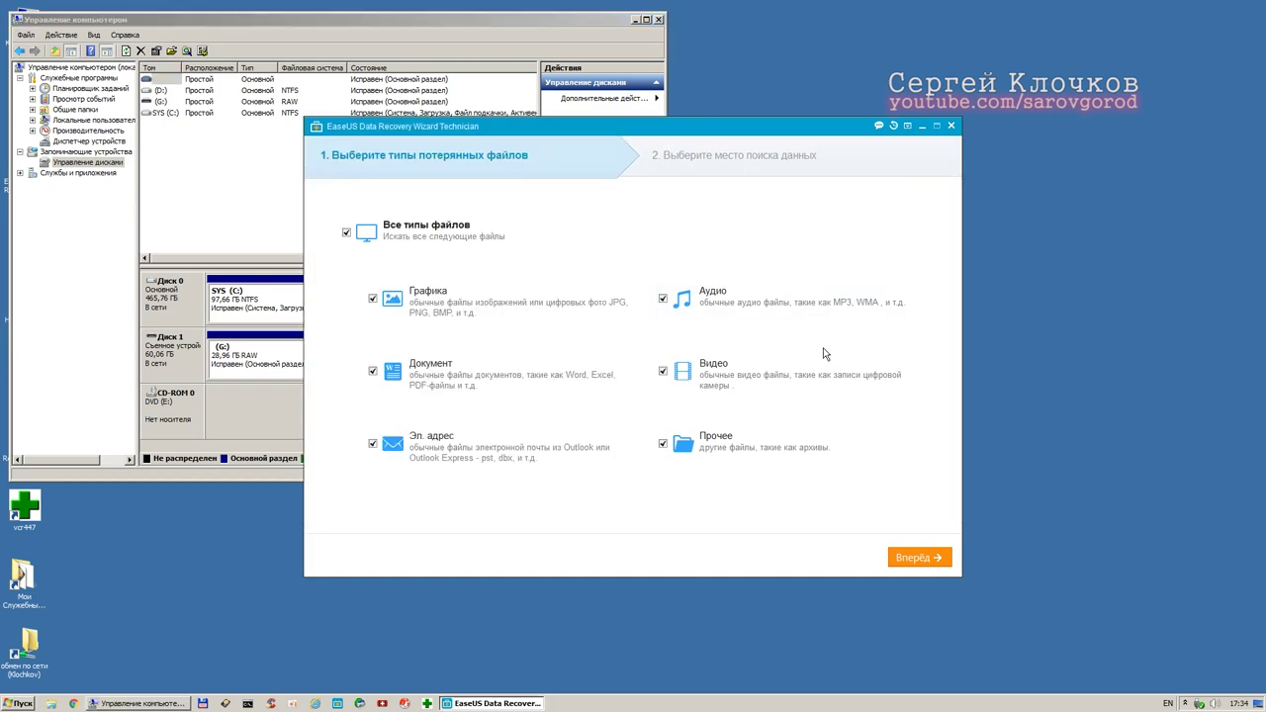
pyautogui.click(912, 558)
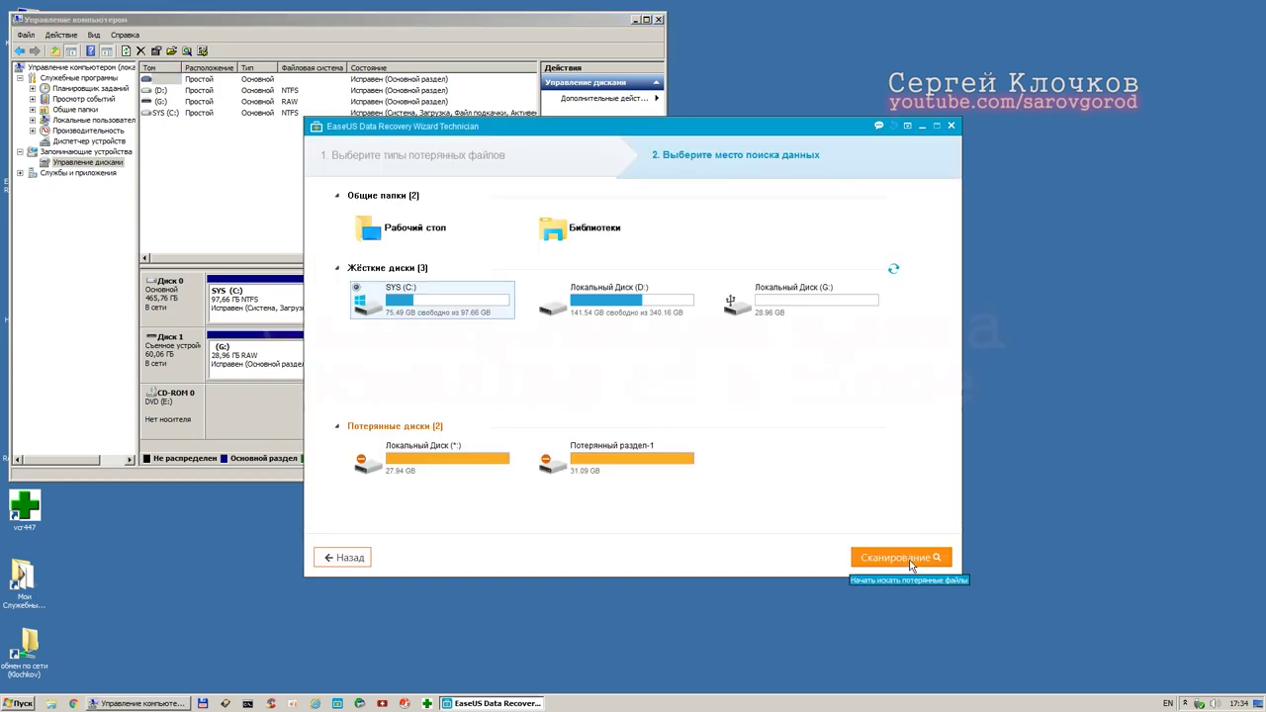
pyautogui.click(876, 558)
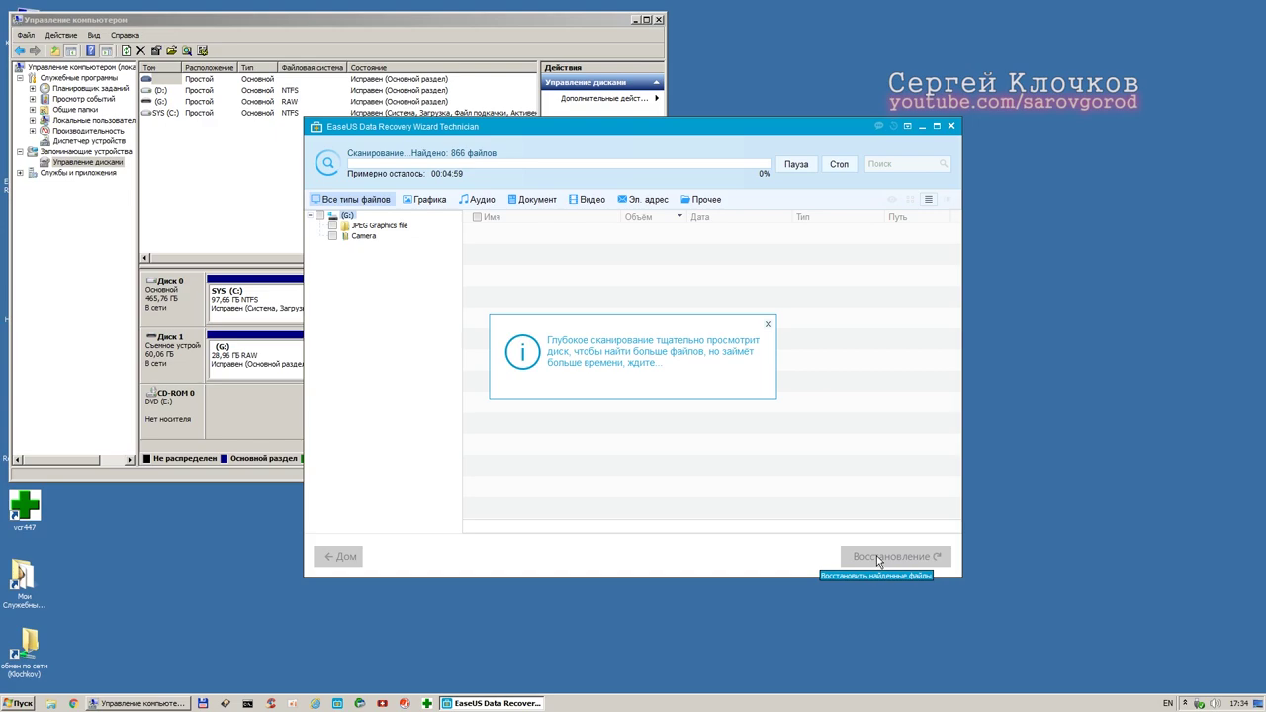
# Close Computer Management, widen the folder tree and open the NIKON CORPORATION folder under the labelled special lost files
pyautogui.click(660, 20)
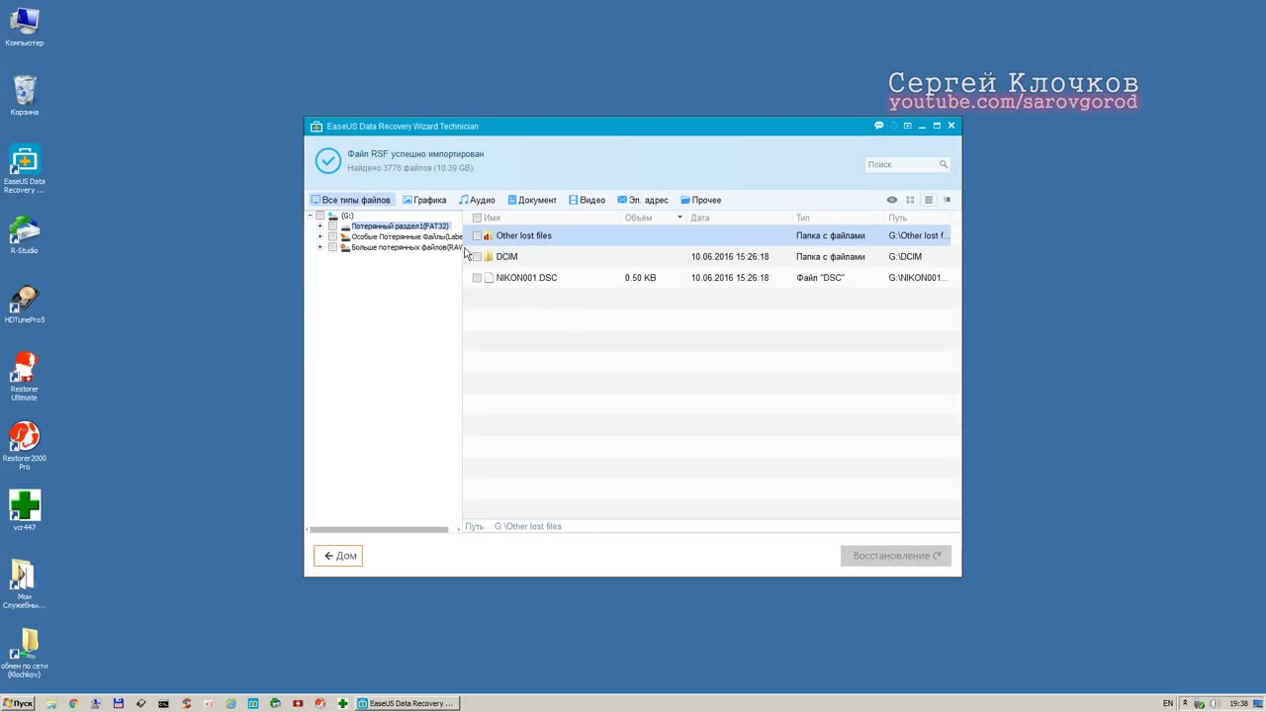
pyautogui.moveTo(464, 248); pyautogui.dragTo(489, 249)
pyautogui.click(319, 237)
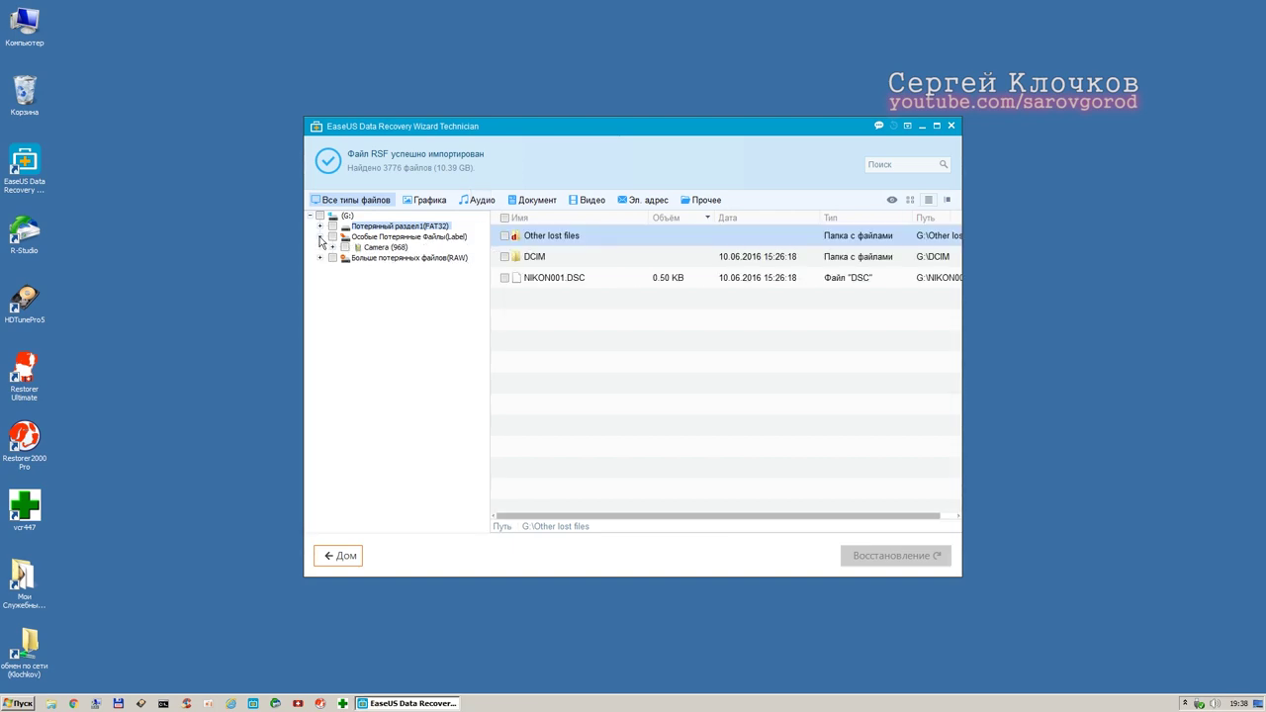
pyautogui.click(333, 248)
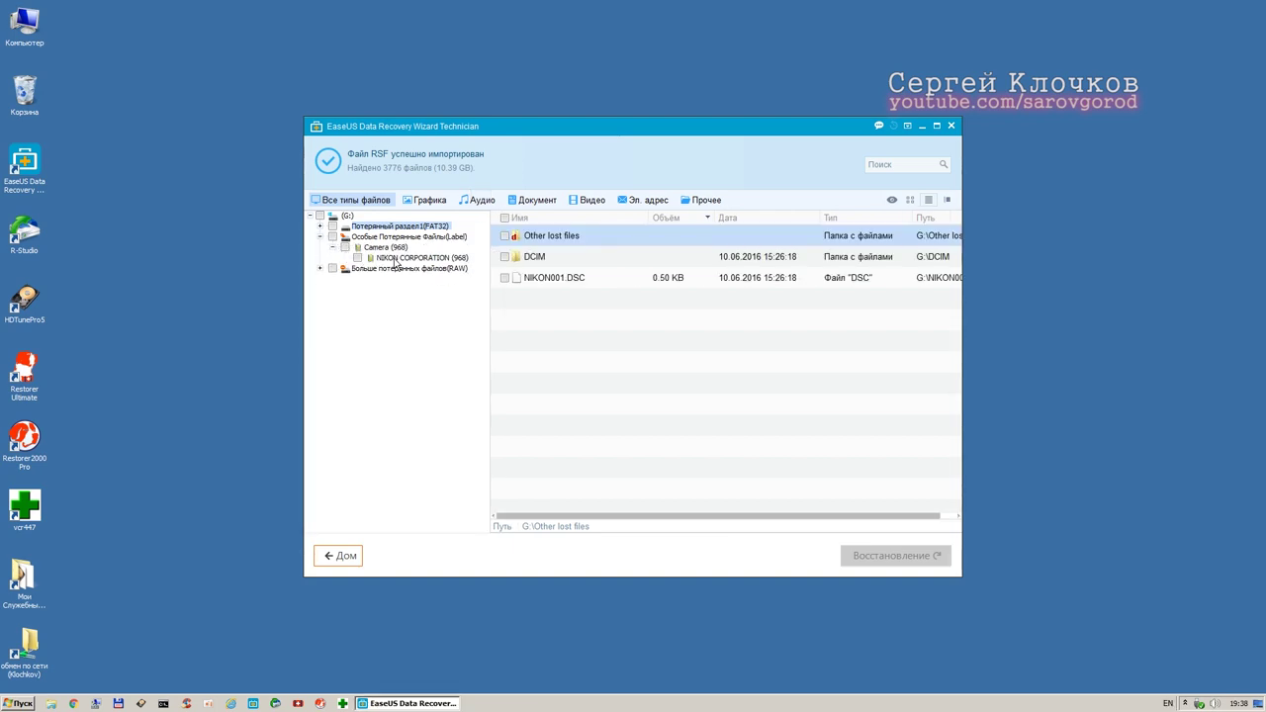
pyautogui.click(405, 259)
# Sort the NIKON CORPORATION photos by size, largest first, and preview NIKON D5300053.JPG
pyautogui.click(668, 217)
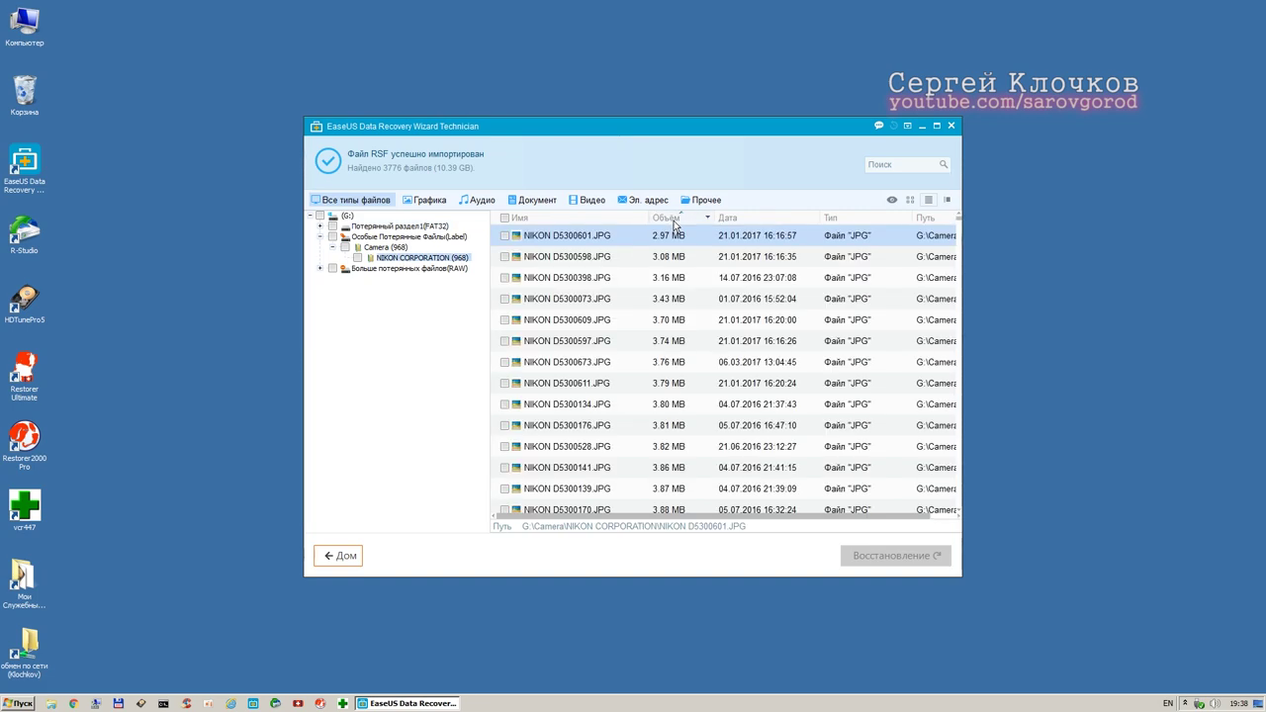
pyautogui.click(668, 217)
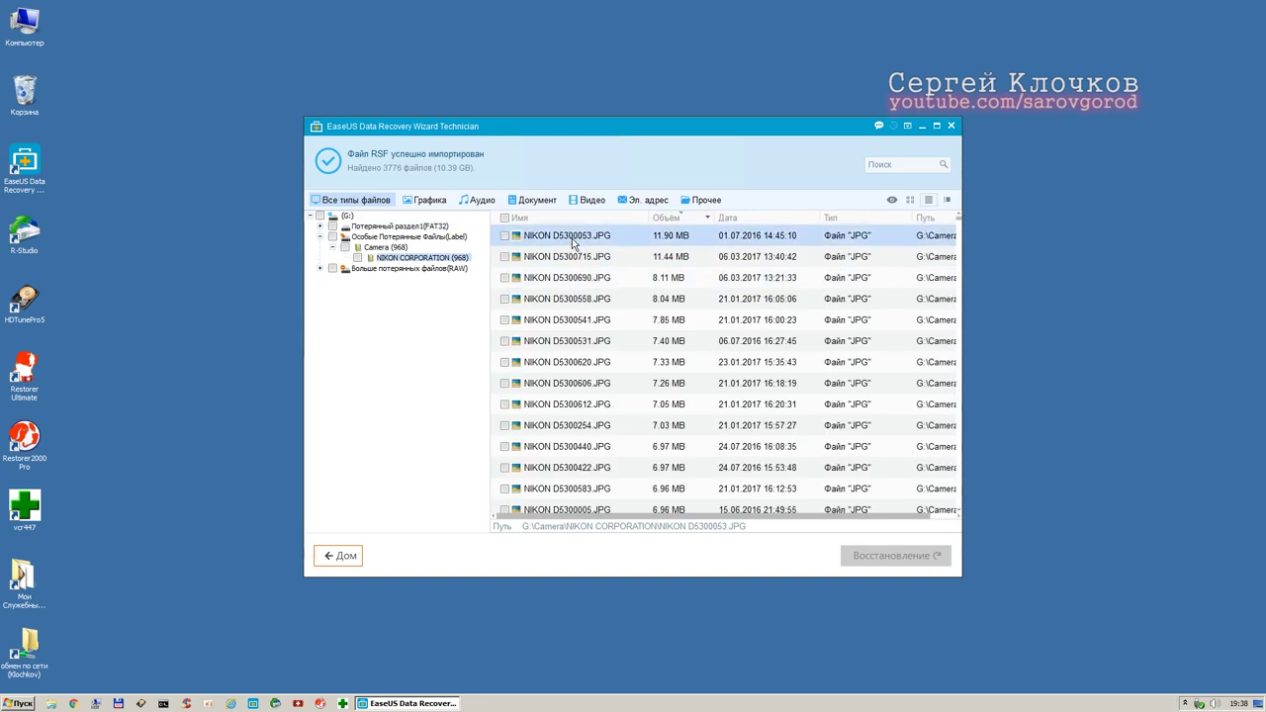
pyautogui.doubleClick(573, 240)
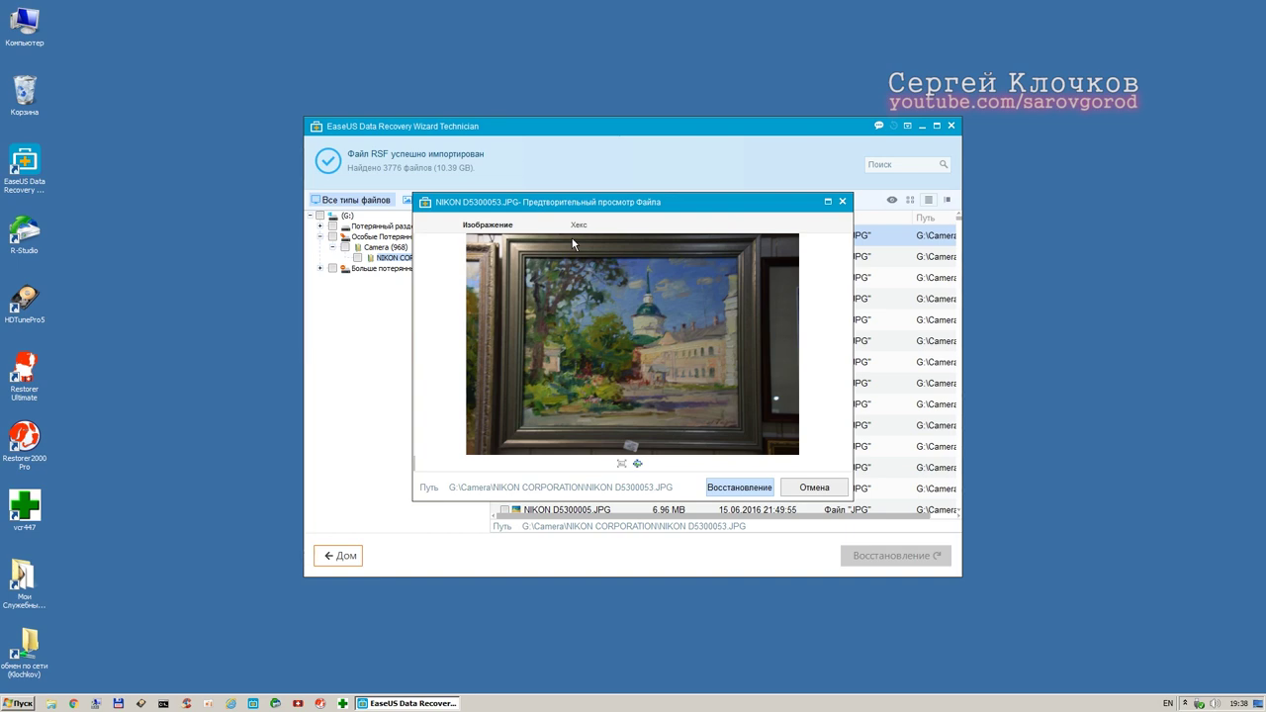
pyautogui.click(842, 203)
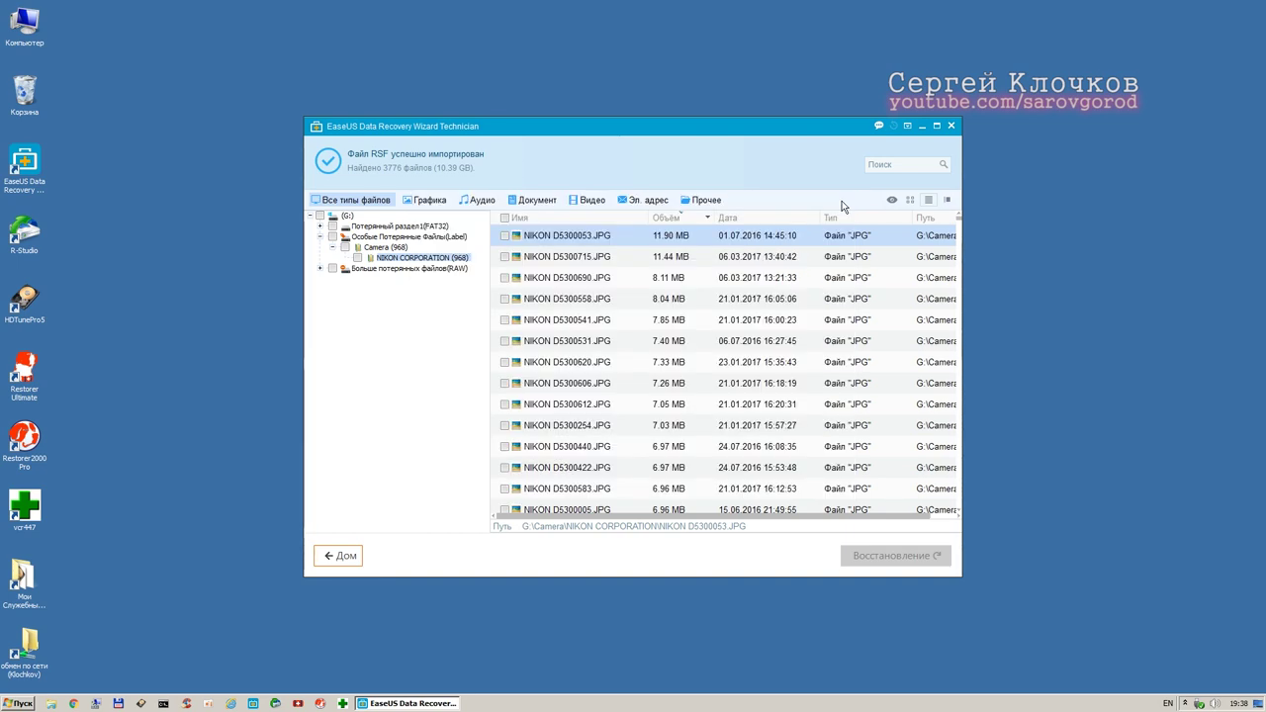
# Mark the NIKON CORPORATION folder for recovery and check the contents of the lost FAT32 partition and RAW folders
pyautogui.click(357, 258)
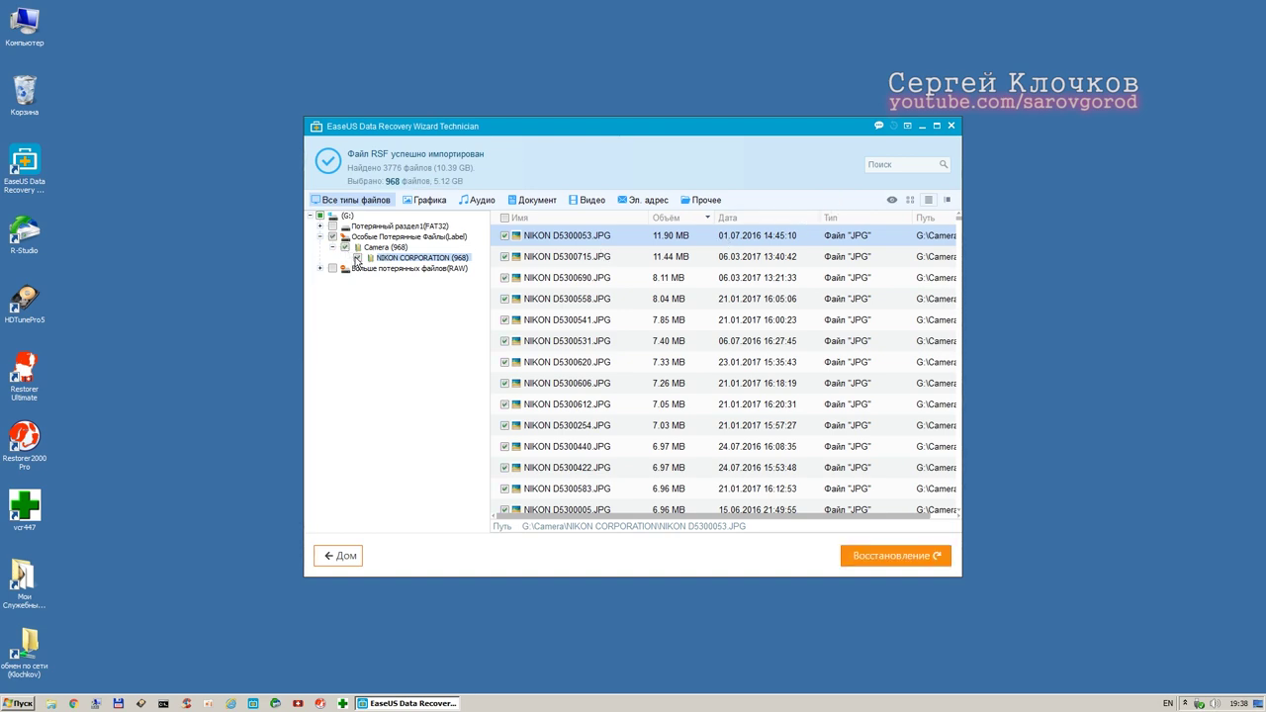
pyautogui.click(320, 268)
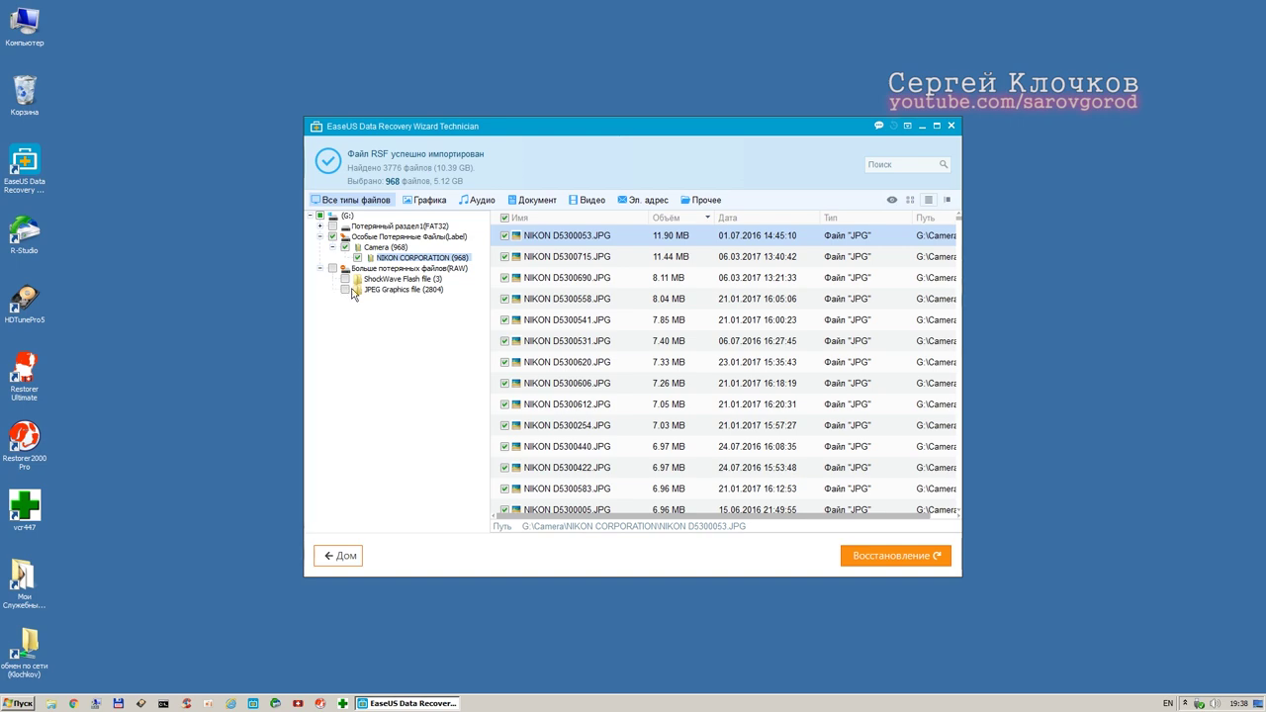
pyautogui.click(320, 227)
pyautogui.click(332, 247)
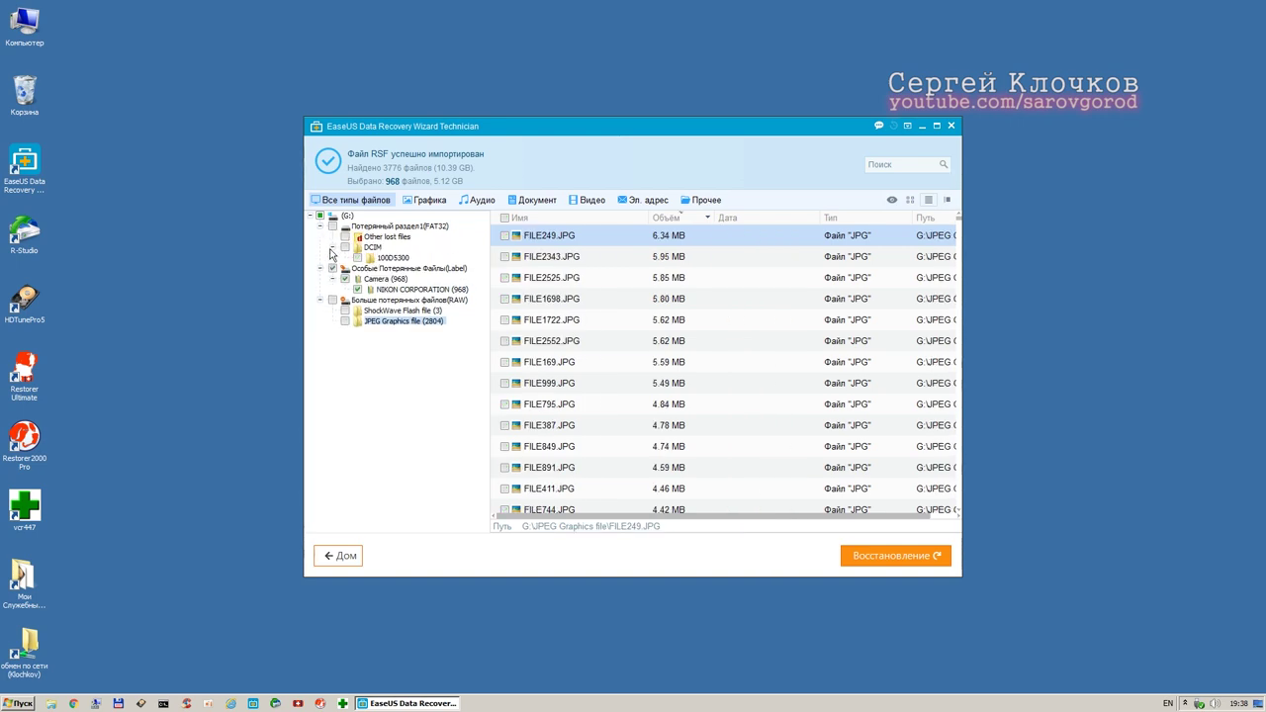
pyautogui.click(375, 250)
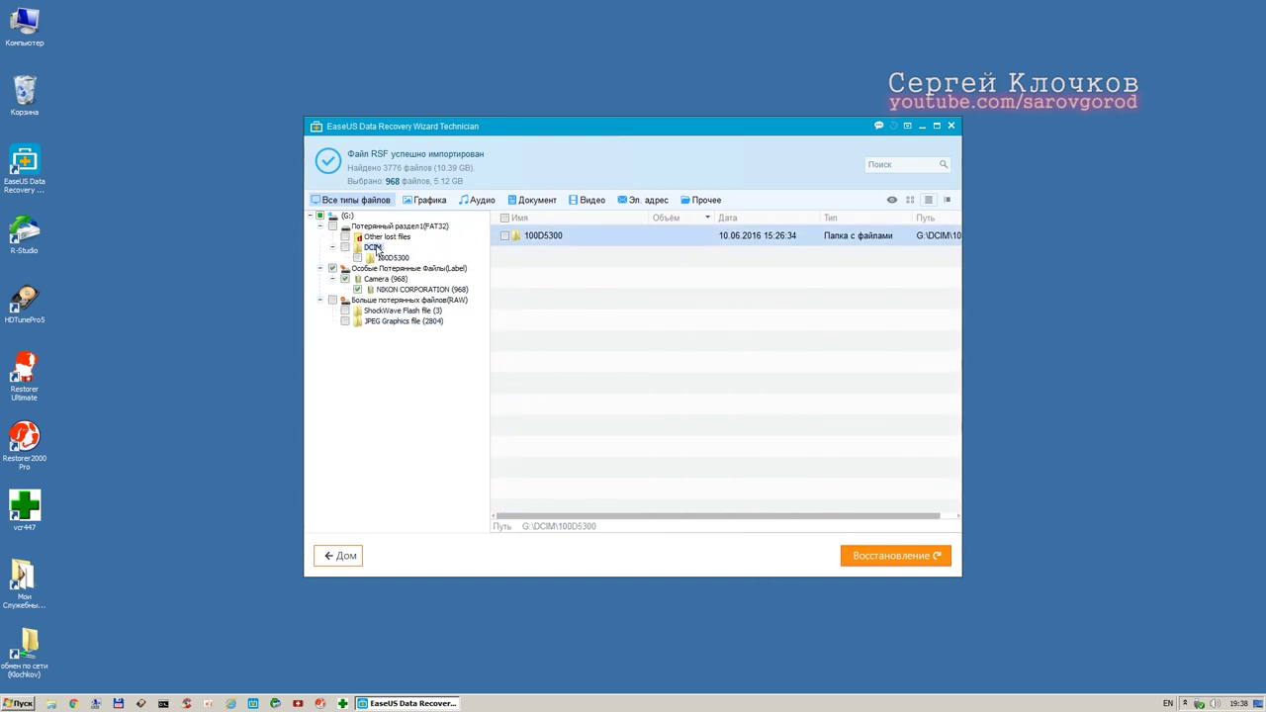
pyautogui.click(376, 238)
pyautogui.click(382, 279)
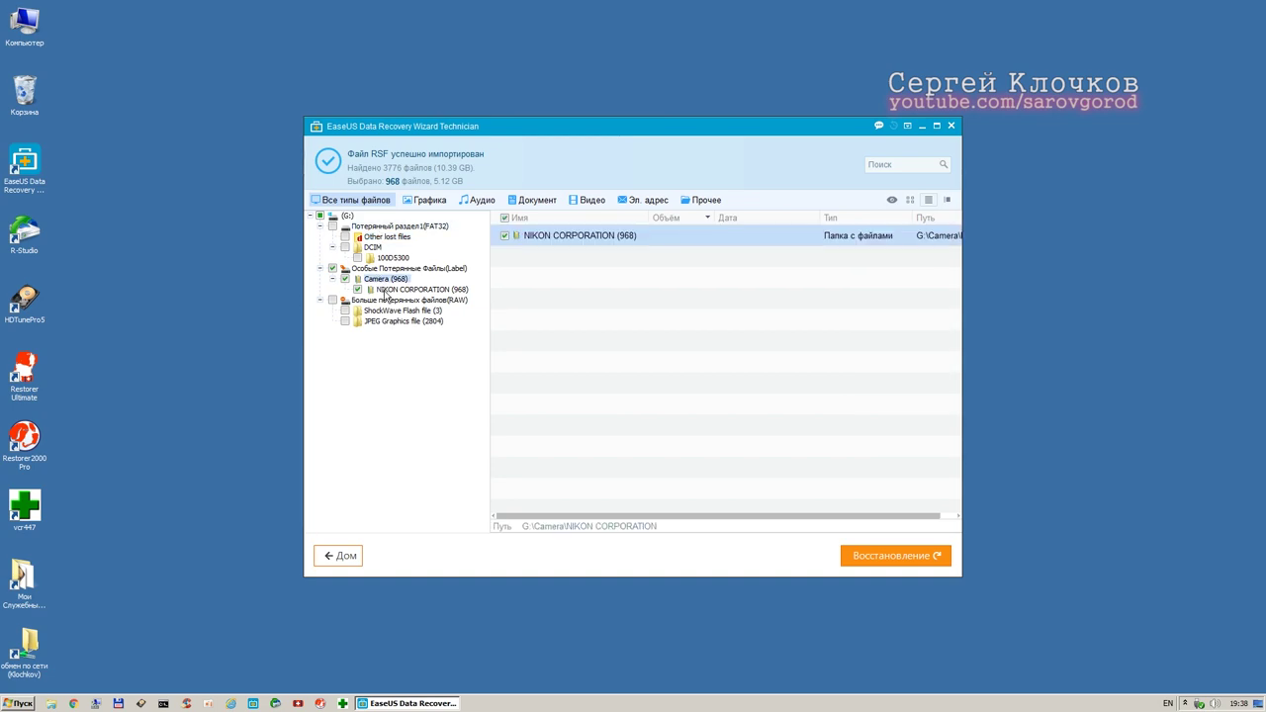
pyautogui.click(388, 288)
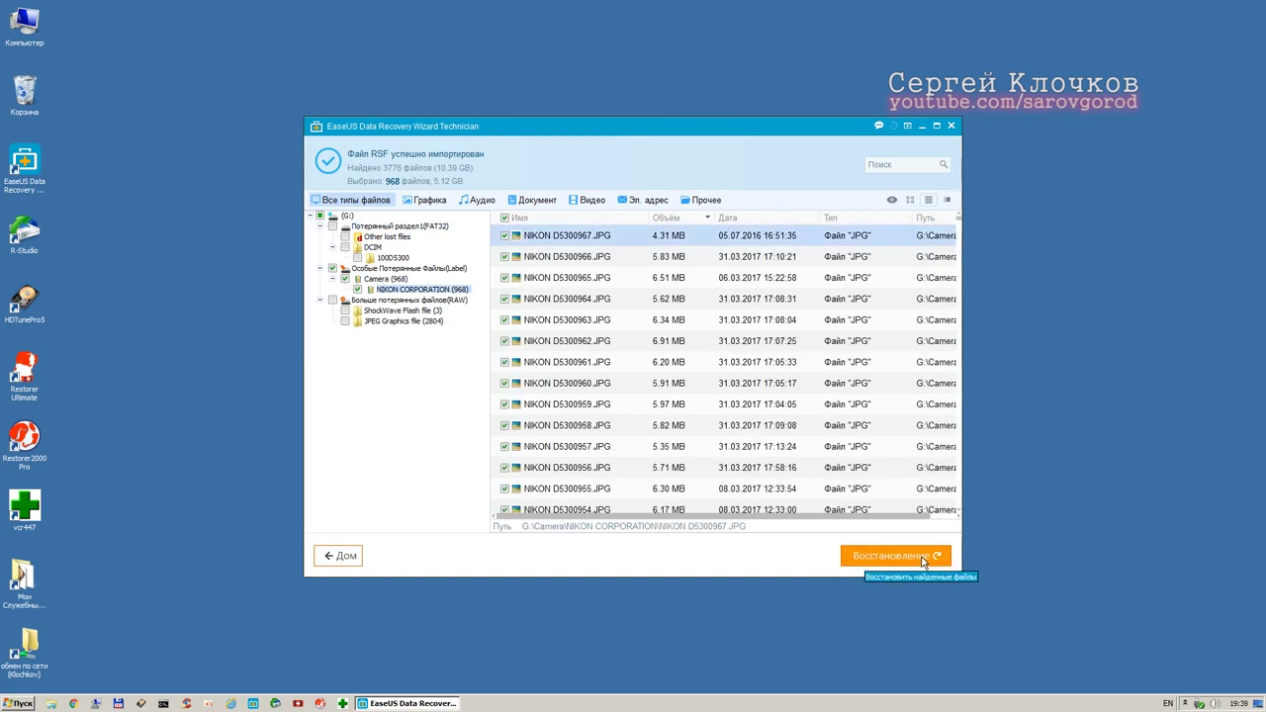
# Recover the marked files to the "фото клон" folder on local disk D:
pyautogui.click(924, 560)
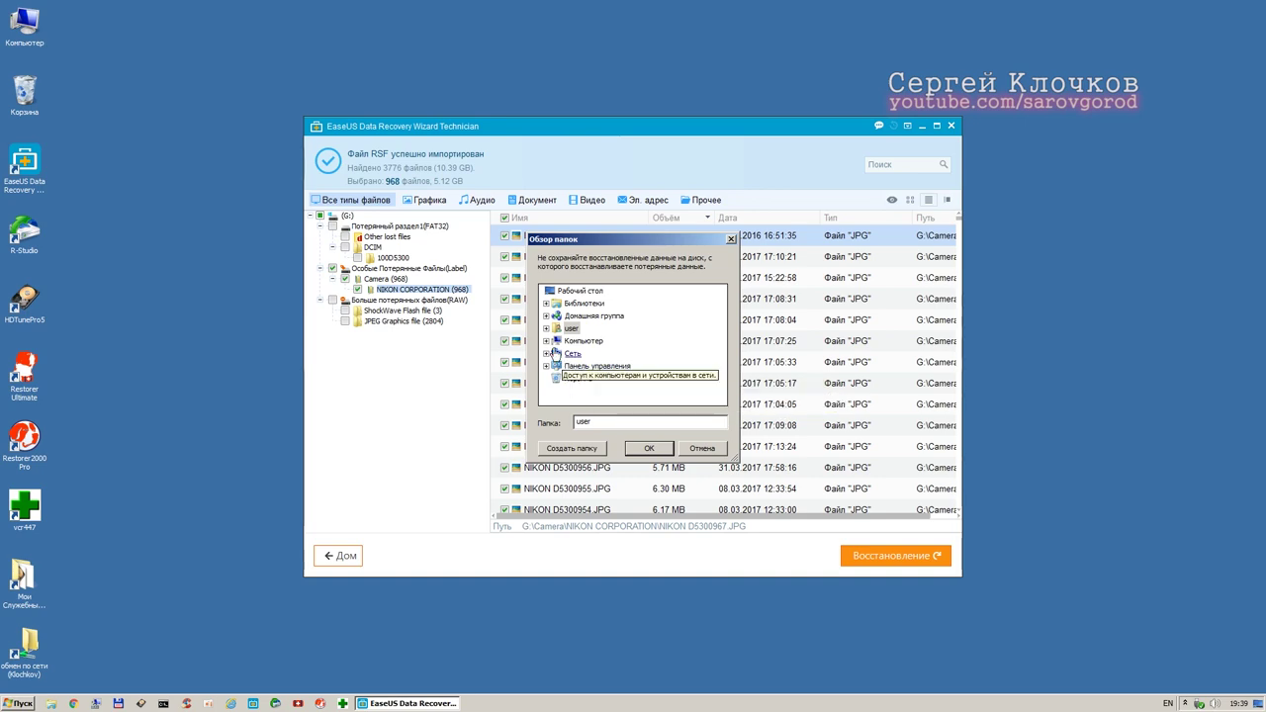
pyautogui.click(546, 342)
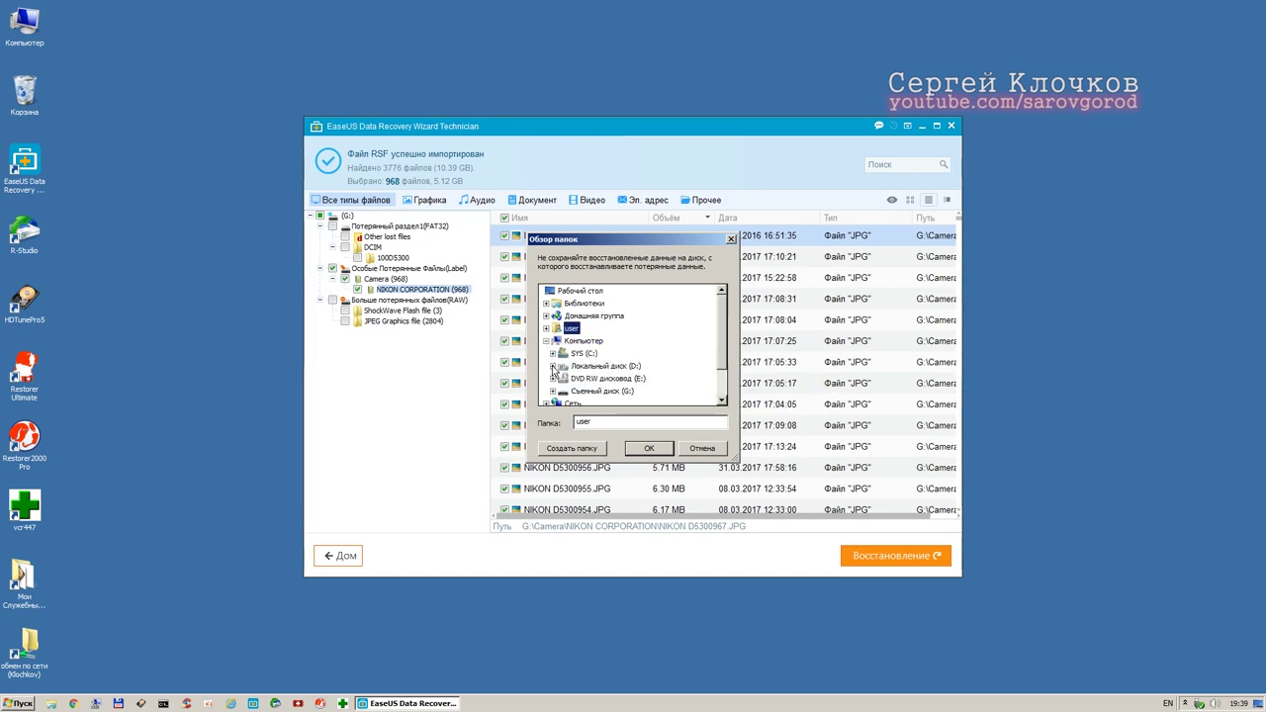
pyautogui.click(552, 353)
pyautogui.scroll(-2, 649, 384)
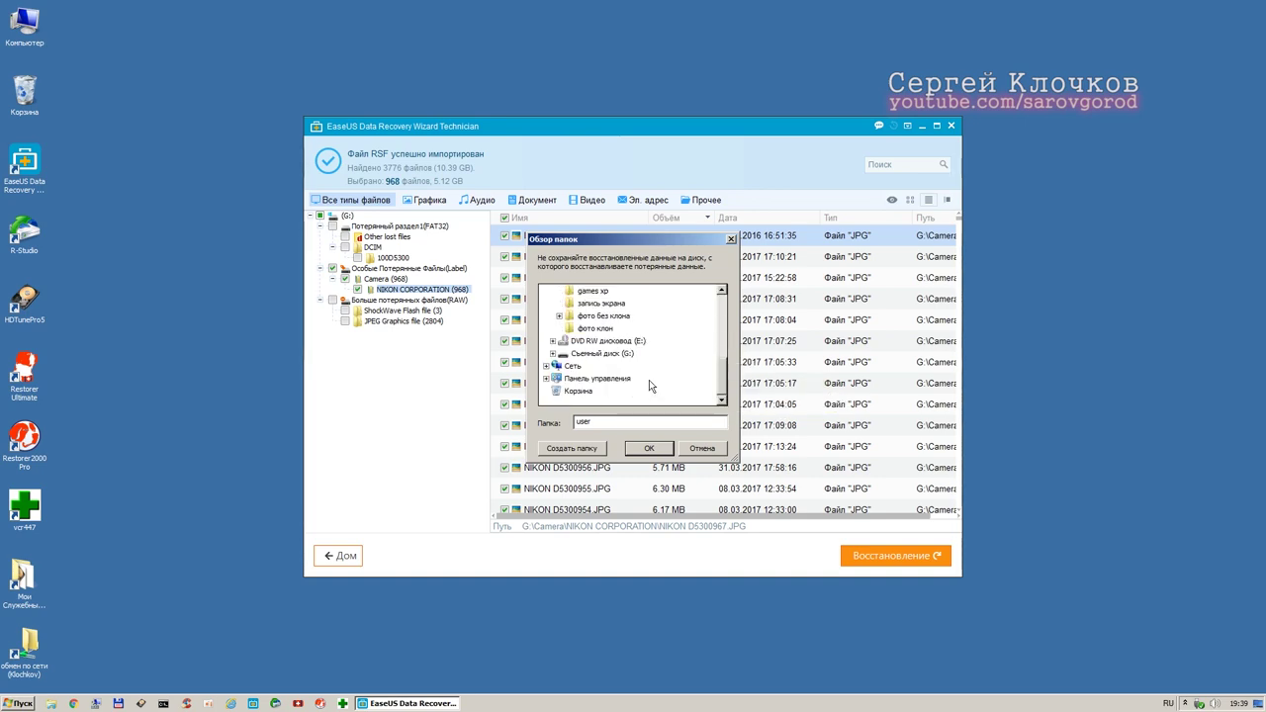
pyautogui.click(595, 327)
pyautogui.click(651, 448)
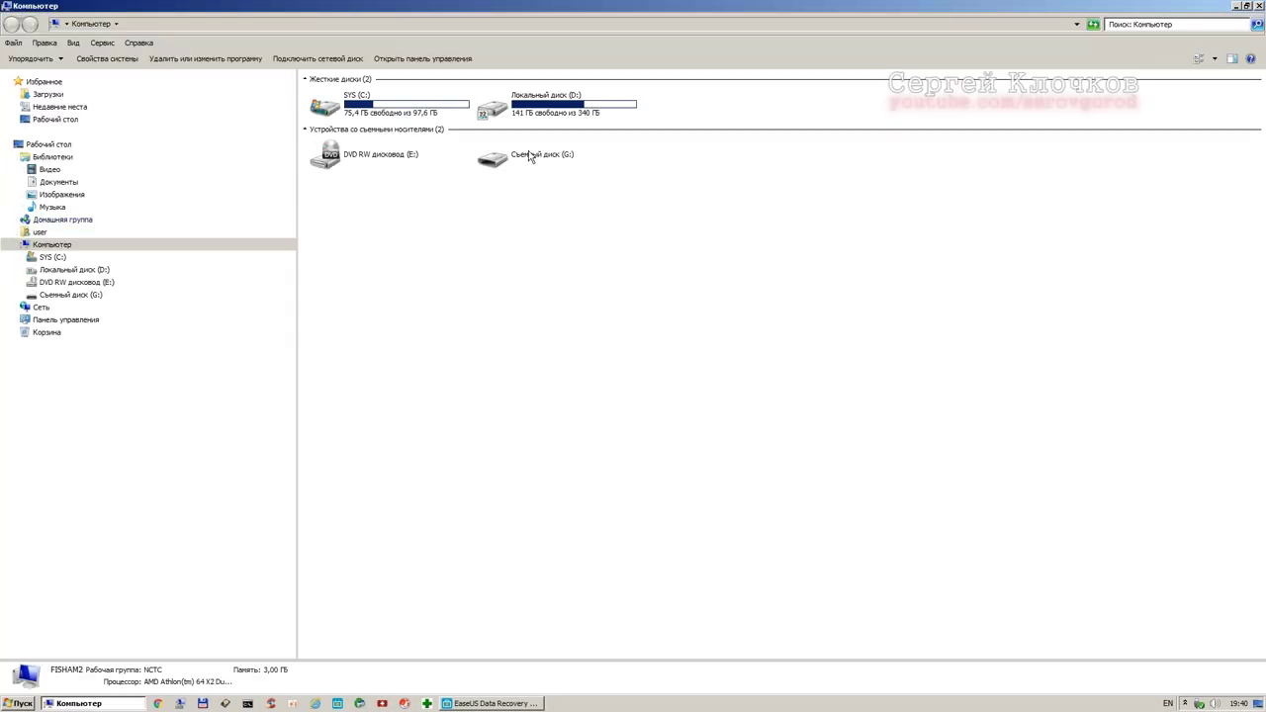
# In Windows Explorer, open the "фото клон" folder on drive D: and search it for "*.jp"
pyautogui.doubleClick(554, 99)
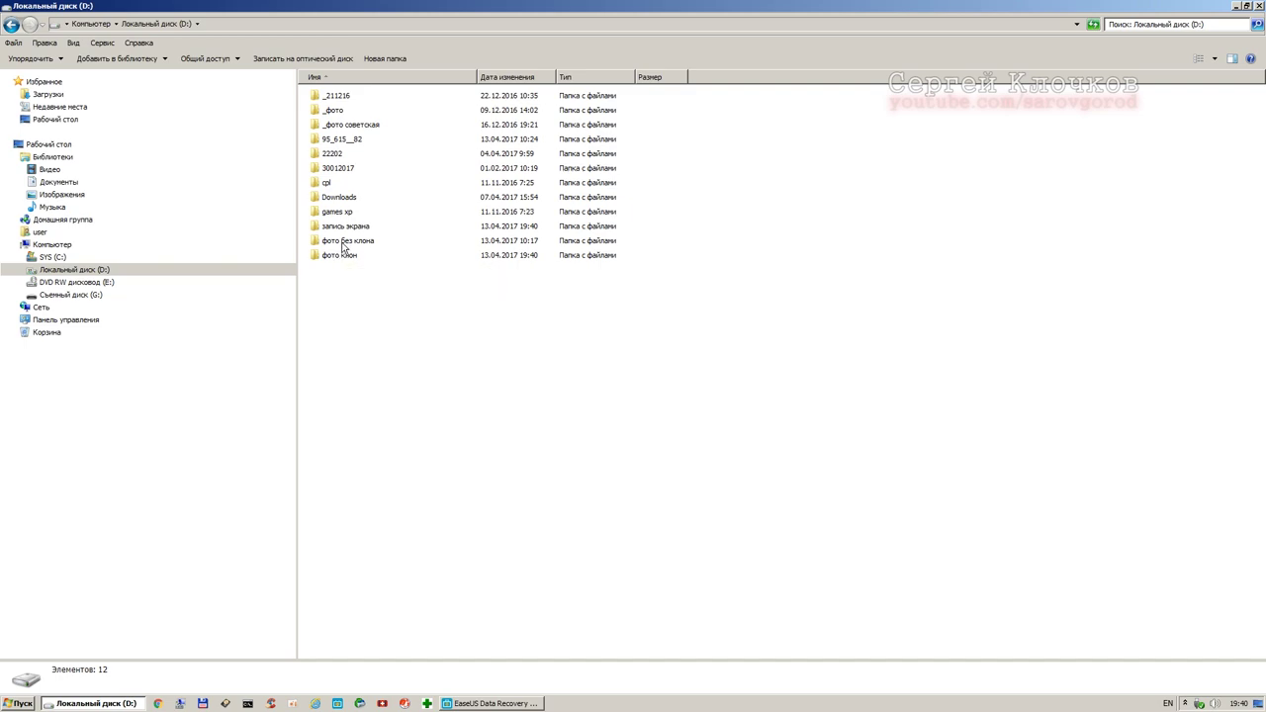
pyautogui.doubleClick(340, 256)
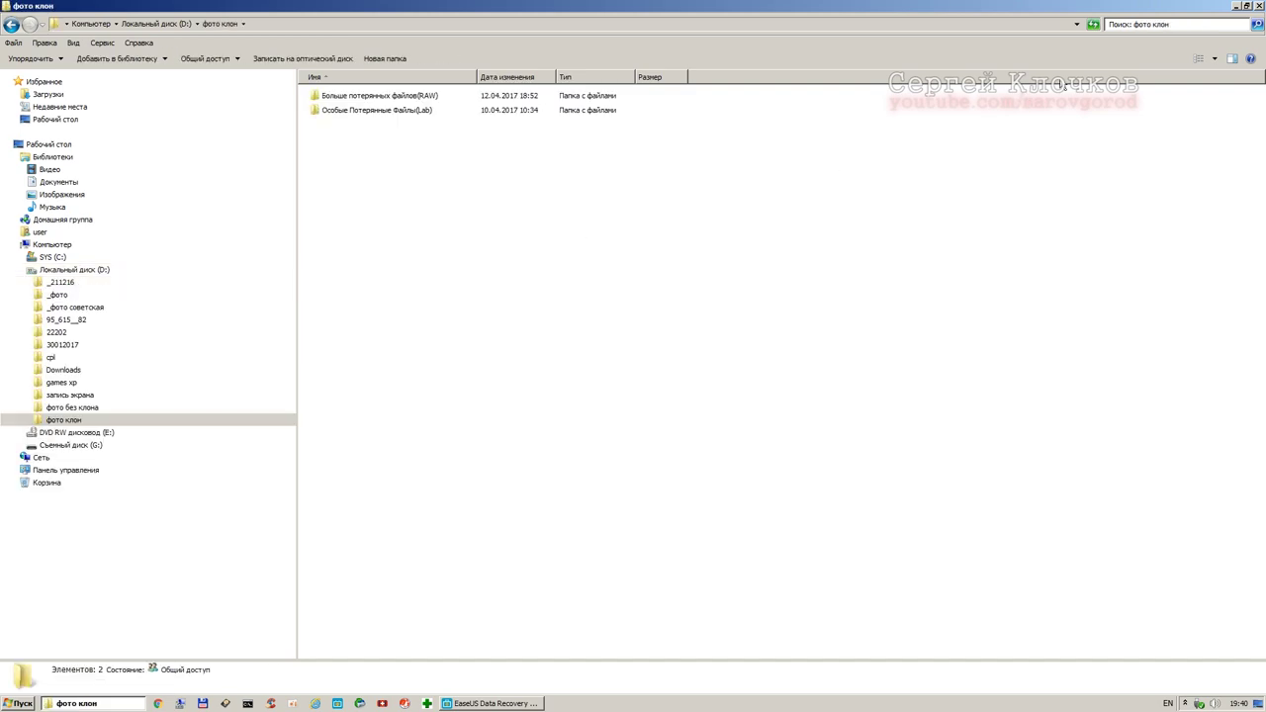
pyautogui.click(1150, 23)
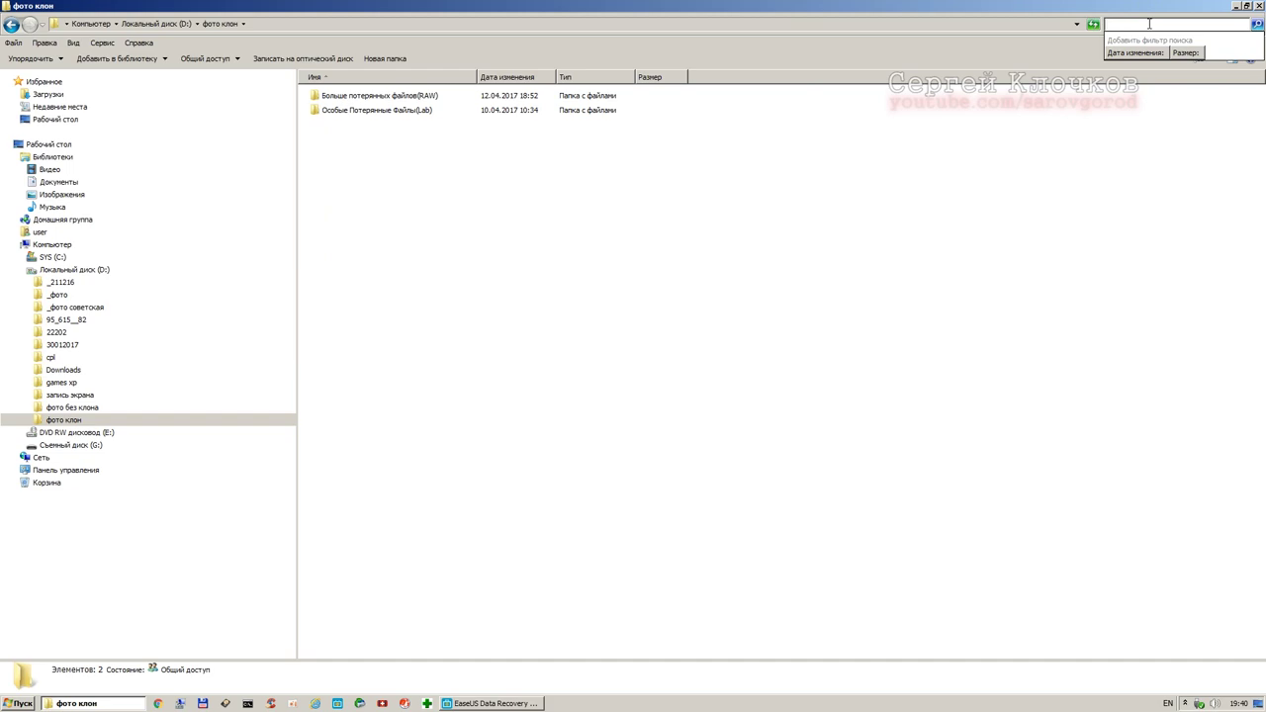
pyautogui.write('*.')
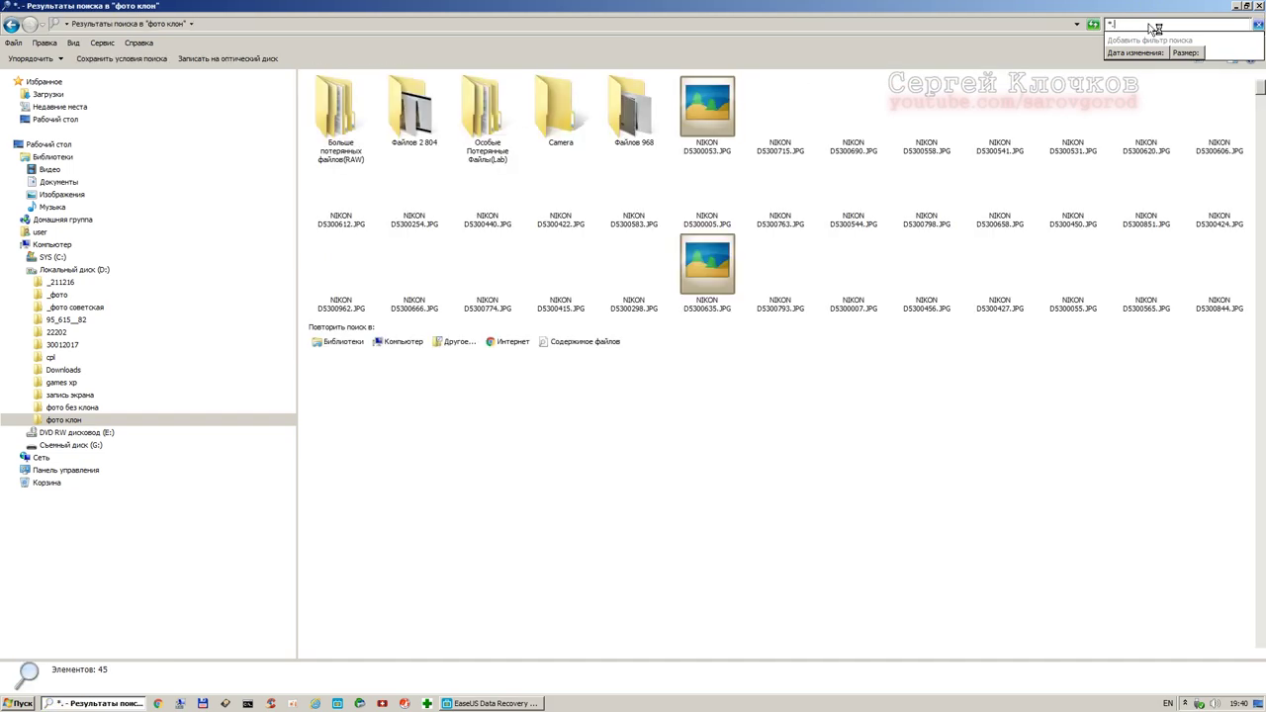
pyautogui.write('jp')
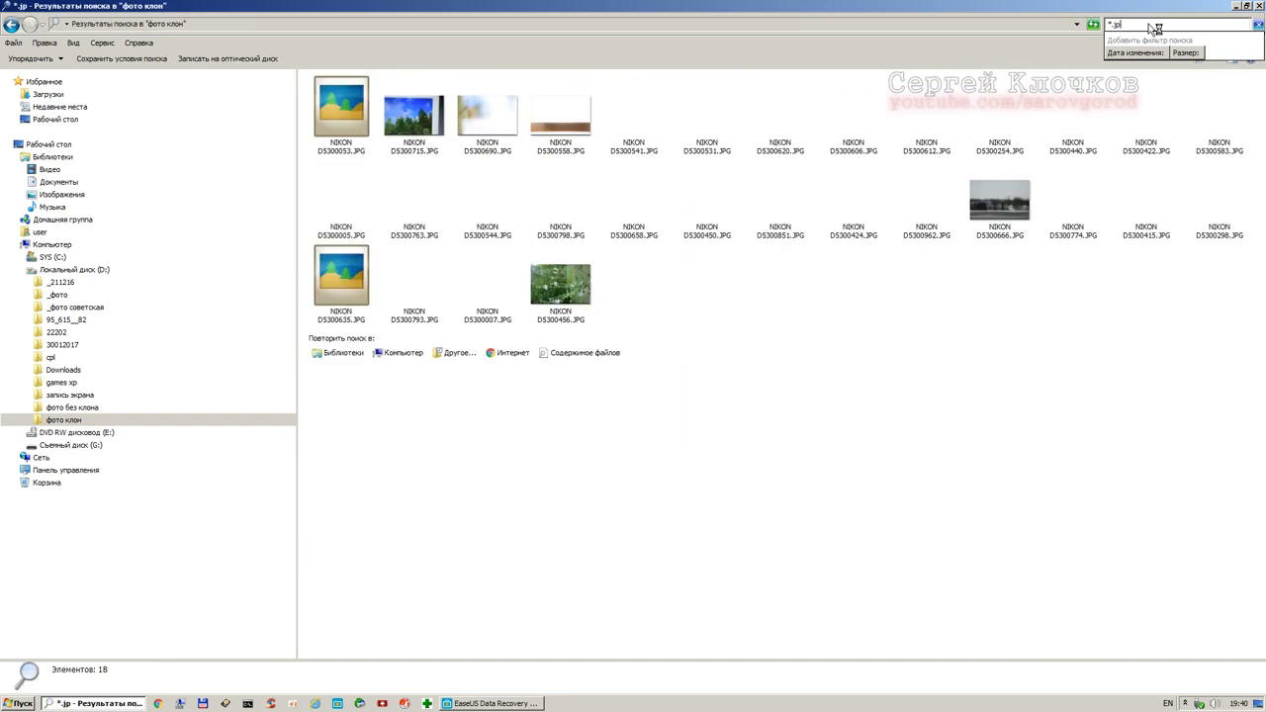